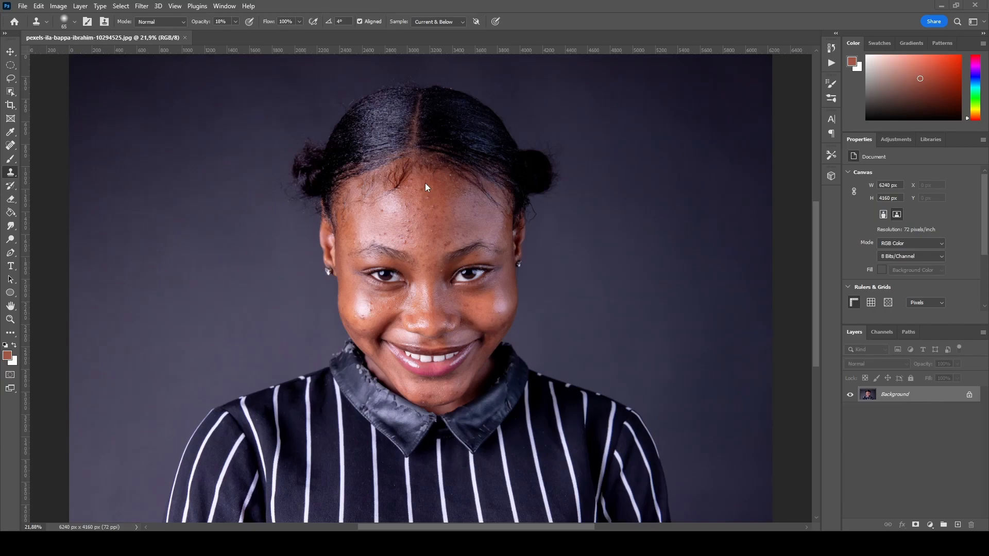
Duplicate the Background layer and activate the Spot Healing Brush tool for retouching the forehead
drag(922, 402, 960, 525)
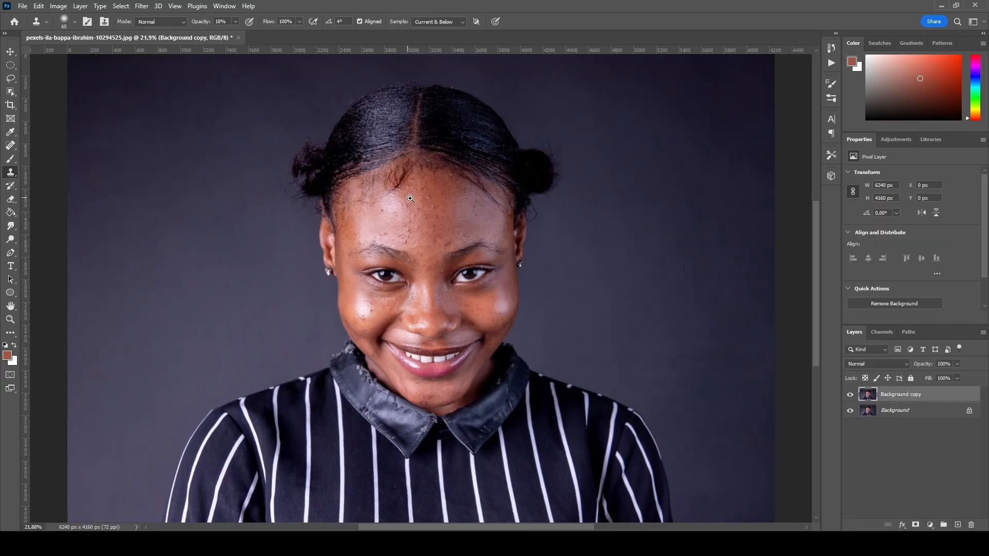
ctrl+click(410, 199)
ctrl+click(410, 199)
ctrl+click(410, 199)
drag(419, 182, 404, 259)
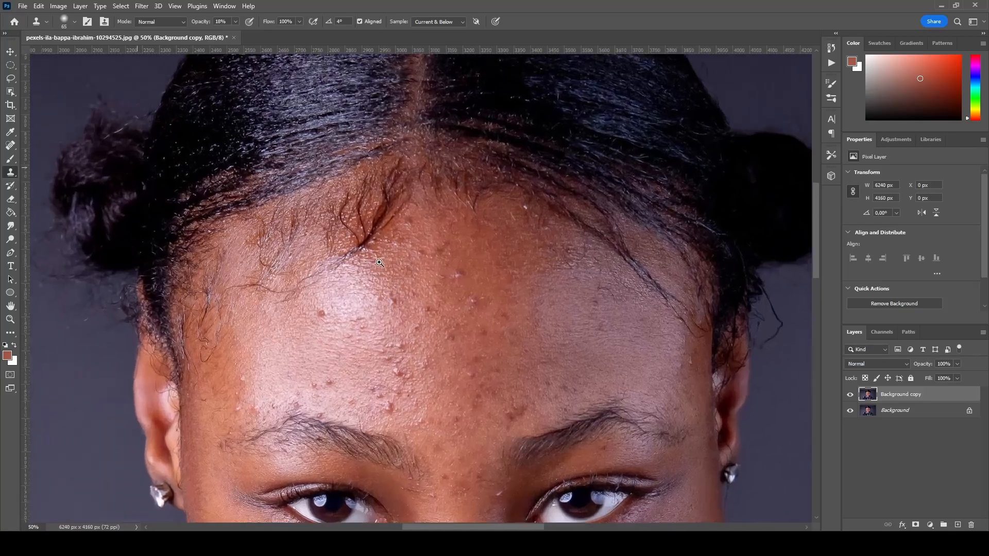
ctrl+click(370, 265)
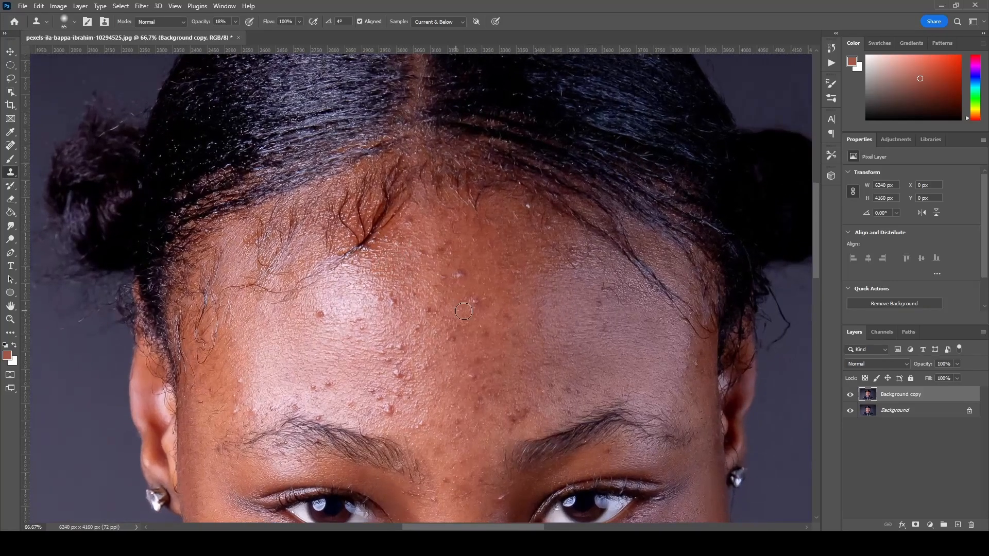
drag(466, 259, 439, 250)
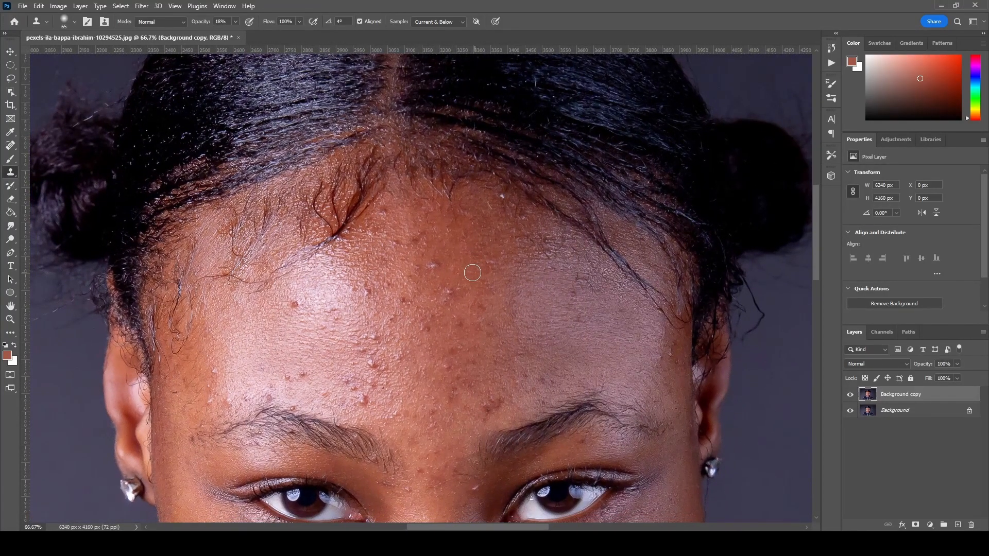
click(12, 147)
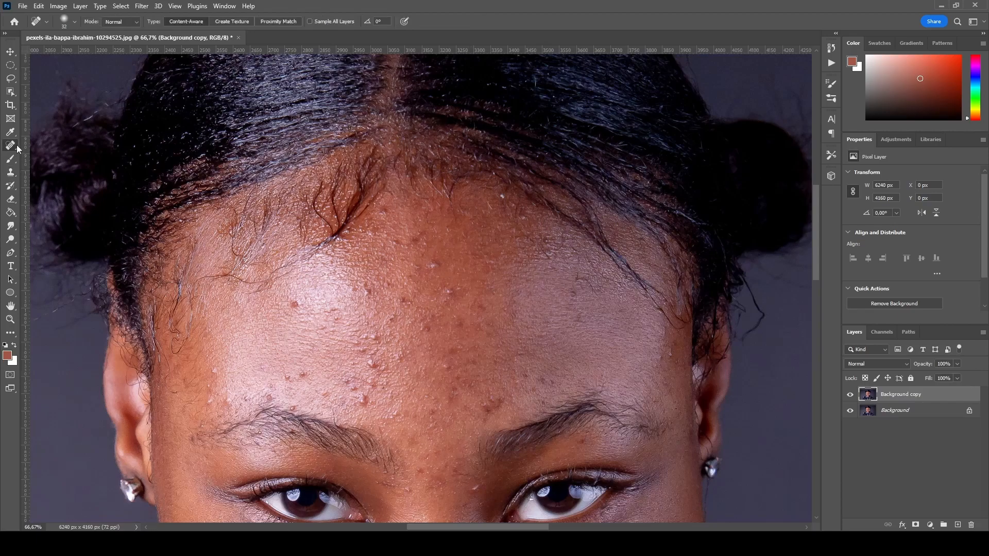
right_click(16, 150)
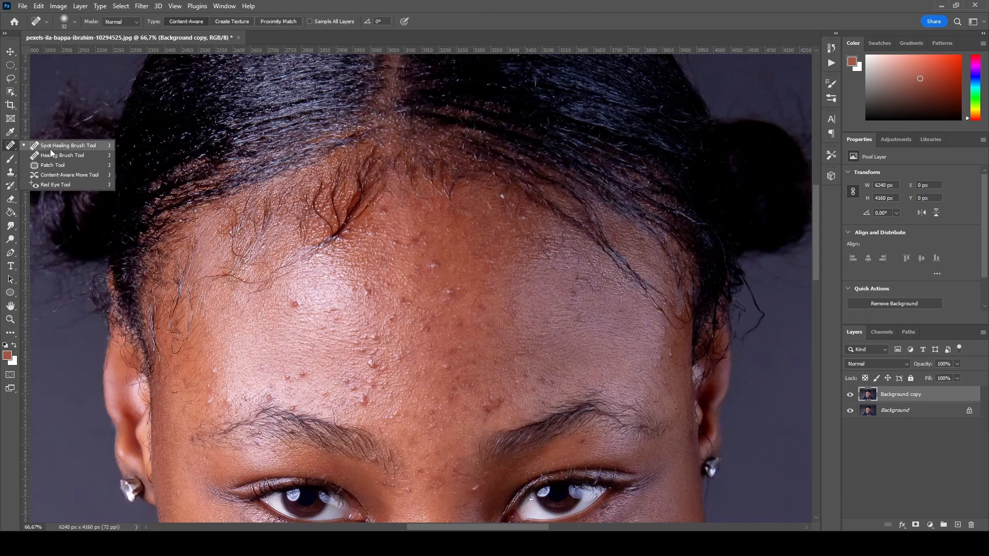
click(89, 146)
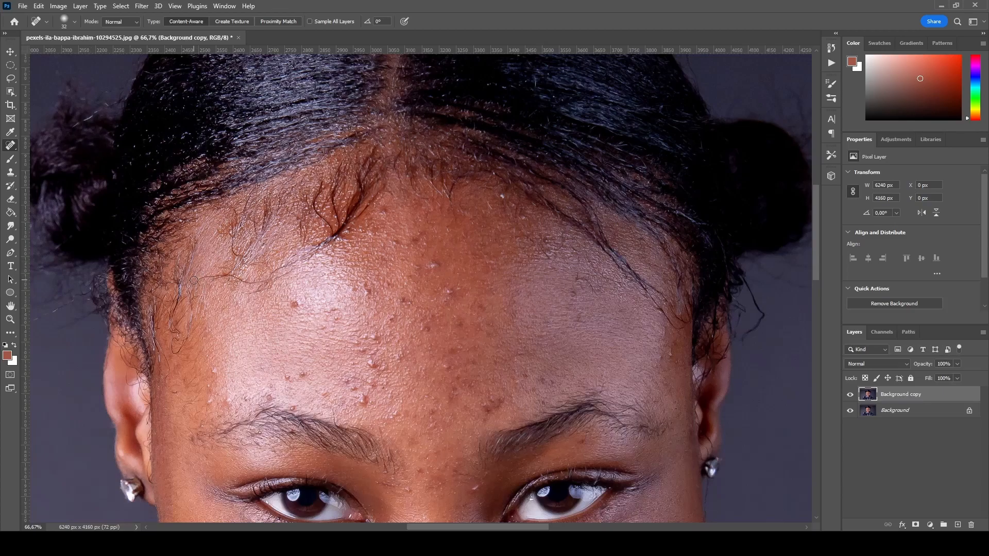
Heal the thin stray hairs crossing the left side of the forehead, reducing the Spot Healing Brush size to 25 px
drag(190, 282, 272, 284)
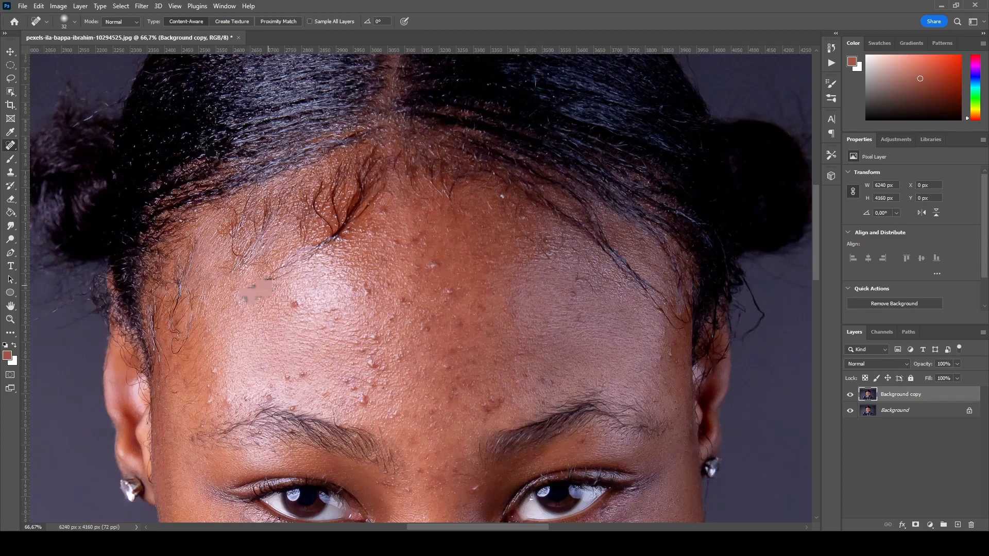
click(75, 23)
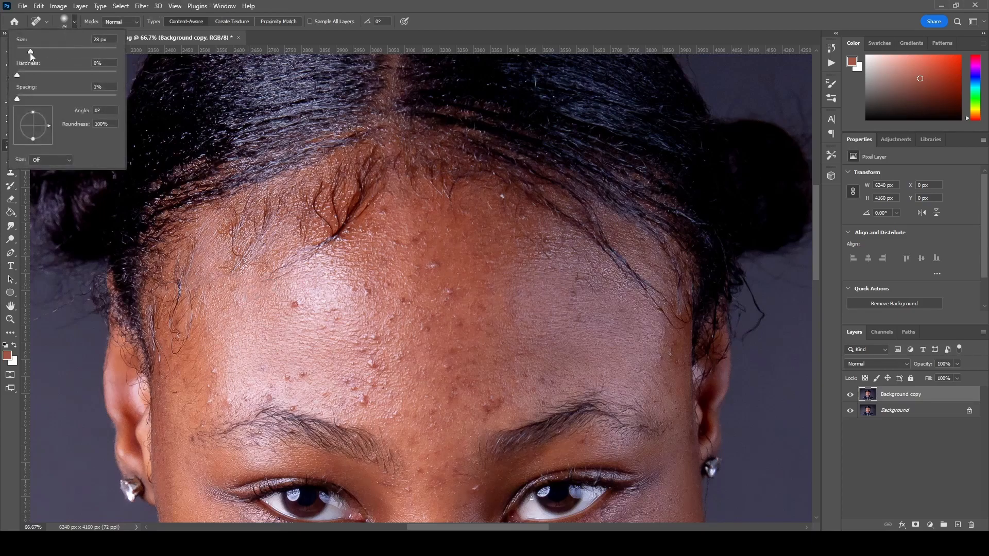
drag(29, 52, 29, 53)
drag(267, 279, 296, 268)
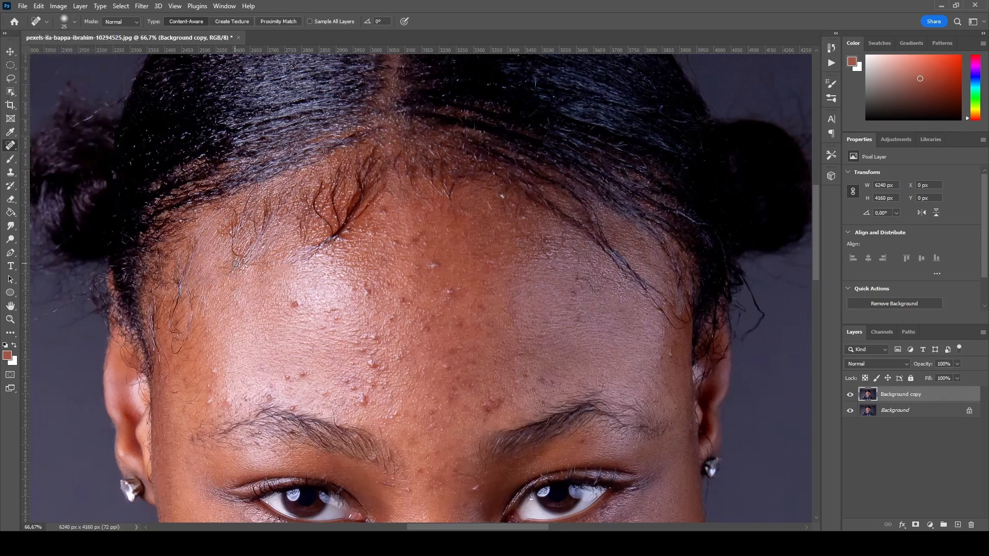
Heal the loose hair strands hanging from the hairline over the upper left part of the forehead
mouse_move(230, 235)
mouse_down()
mouse_move(250, 261)
mouse_move(234, 263)
mouse_up()
drag(265, 205, 258, 234)
mouse_move(281, 196)
mouse_down()
mouse_move(268, 221)
mouse_move(301, 225)
mouse_move(305, 240)
mouse_move(333, 236)
mouse_up()
mouse_move(319, 178)
mouse_down()
mouse_move(312, 206)
mouse_move(332, 243)
mouse_up()
drag(336, 172, 341, 239)
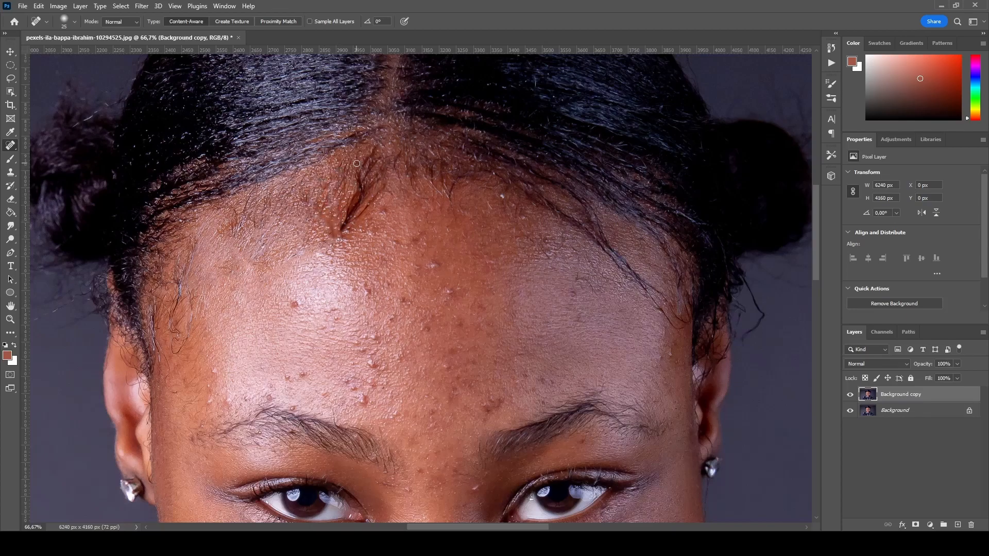
Heal the remaining dark hair tuft and its leftovers just left of the hair parting
mouse_move(387, 188)
mouse_down()
mouse_move(349, 229)
mouse_move(347, 209)
mouse_move(342, 243)
mouse_up()
mouse_move(370, 152)
mouse_down()
mouse_move(353, 179)
mouse_move(372, 167)
mouse_move(363, 198)
mouse_up()
mouse_move(314, 208)
mouse_down()
mouse_move(335, 240)
mouse_move(356, 199)
mouse_move(336, 236)
mouse_up()
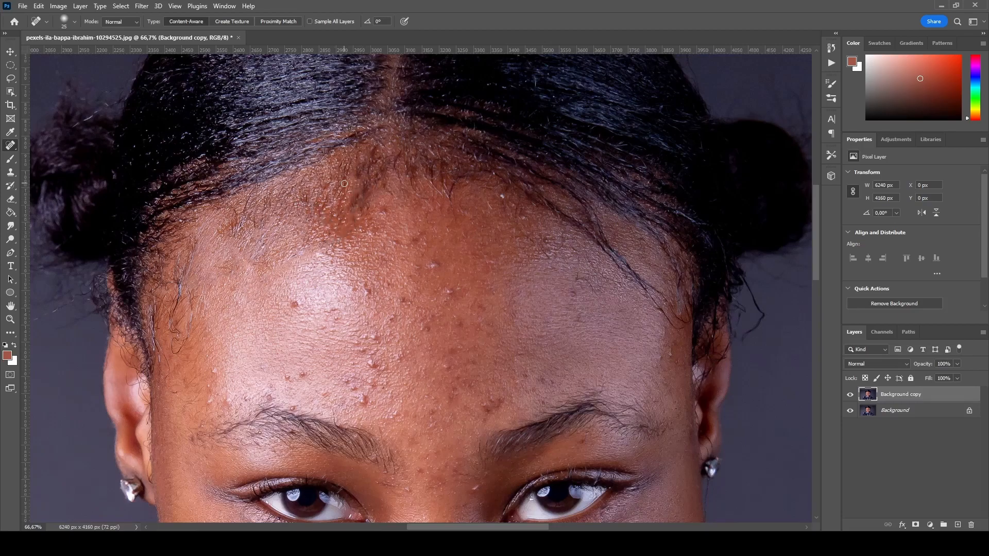
mouse_move(349, 164)
mouse_down()
mouse_move(339, 190)
mouse_move(334, 174)
mouse_move(381, 184)
mouse_move(350, 206)
mouse_move(377, 189)
mouse_move(341, 159)
mouse_move(340, 180)
mouse_up()
drag(377, 179, 356, 200)
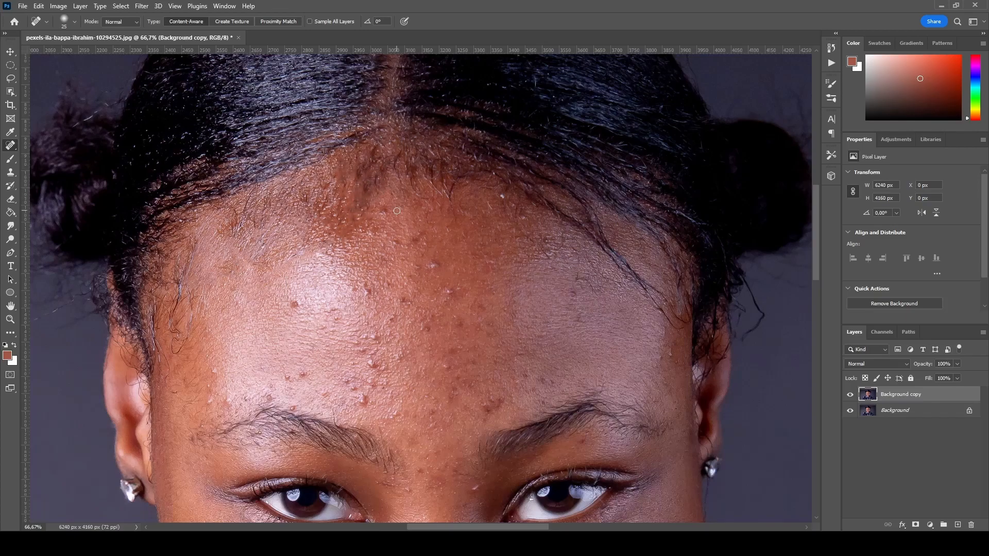
Heal the stray hairs below the central hairline and the long strands falling over the right side of the forehead
mouse_move(424, 179)
mouse_down()
mouse_move(450, 206)
mouse_move(438, 196)
mouse_move(409, 206)
mouse_move(406, 169)
mouse_move(398, 180)
mouse_move(438, 181)
mouse_move(456, 202)
mouse_up()
drag(619, 318, 554, 295)
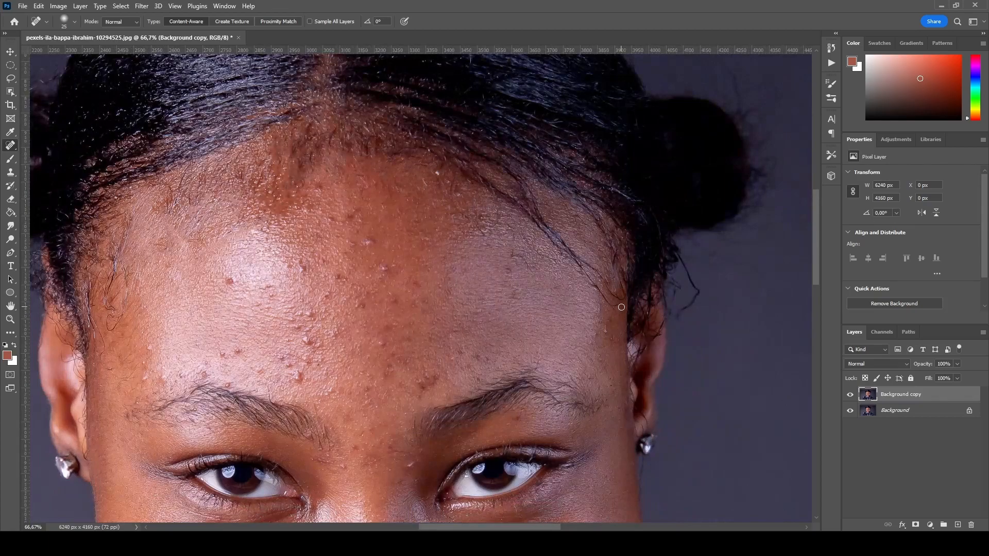
mouse_move(620, 307)
mouse_down()
mouse_move(573, 261)
mouse_move(618, 297)
mouse_move(621, 285)
mouse_up()
drag(532, 218, 571, 258)
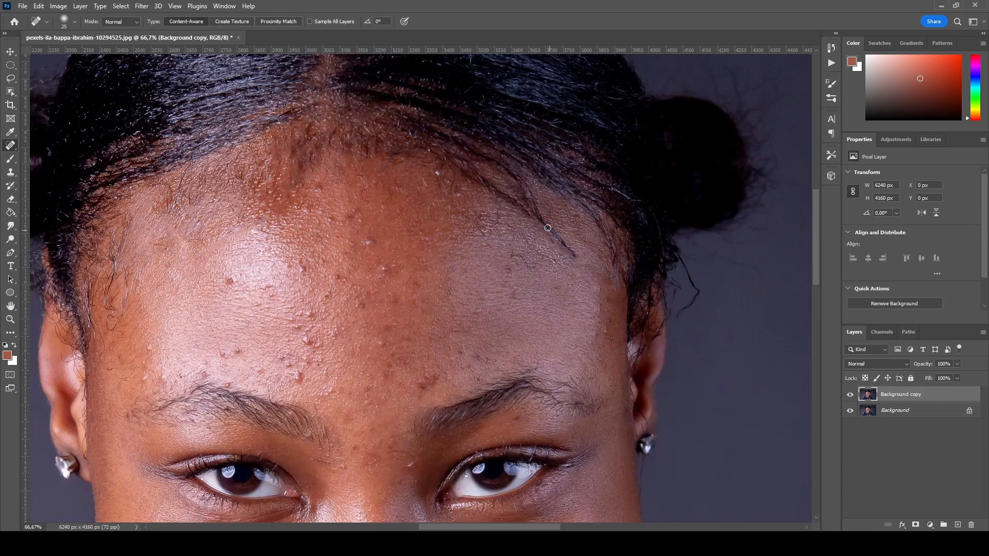
mouse_move(469, 173)
mouse_down()
mouse_move(557, 247)
mouse_move(523, 237)
mouse_up()
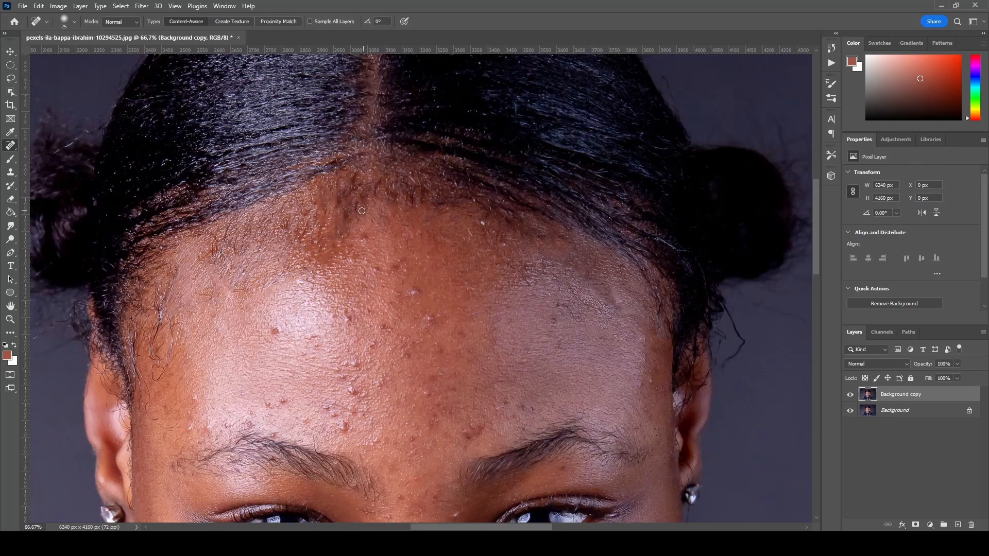
drag(486, 208, 540, 235)
Heal the leftover hairs along the central hairline and the fine curls at the left temple
key(ctrl+0)
scroll(427, 206, up, 2)
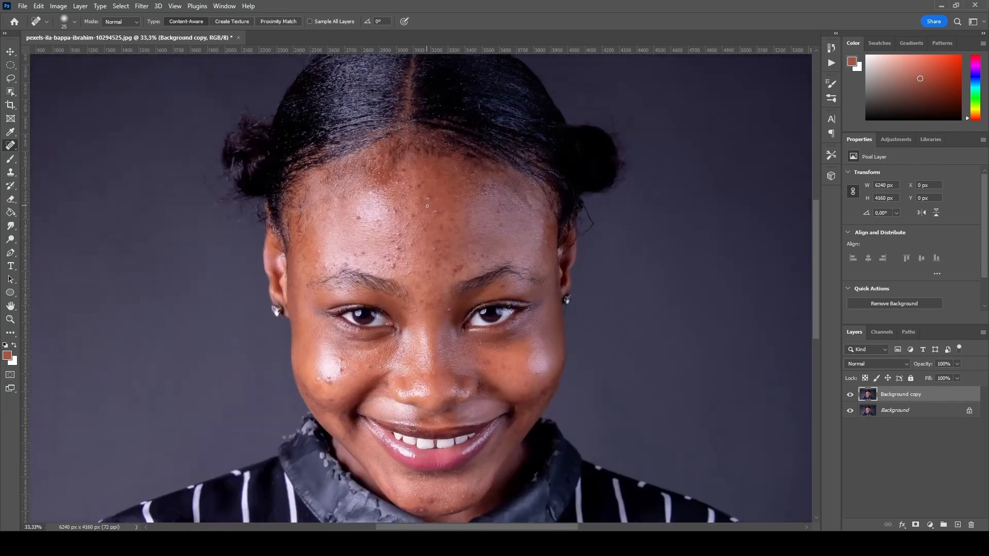
scroll(427, 206, up, 1)
click(414, 149)
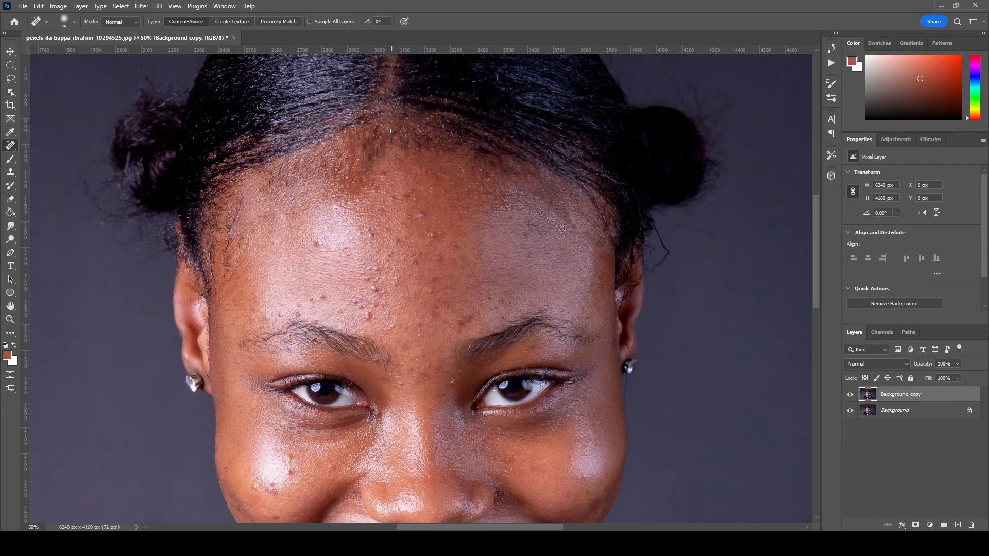
mouse_move(371, 138)
mouse_down()
mouse_move(370, 161)
mouse_move(362, 154)
mouse_up()
mouse_move(389, 134)
mouse_down()
mouse_move(465, 147)
mouse_move(507, 167)
mouse_up()
drag(233, 230, 224, 249)
drag(244, 236, 222, 280)
Add a new empty layer above the Background copy and set up the Clone Stamp tool with a 171 px brush
click(956, 525)
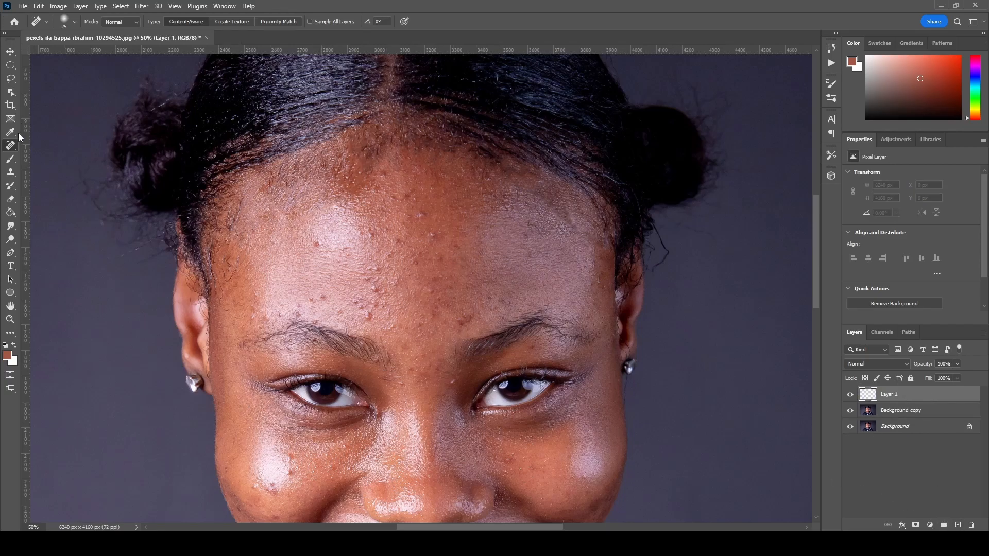
click(10, 172)
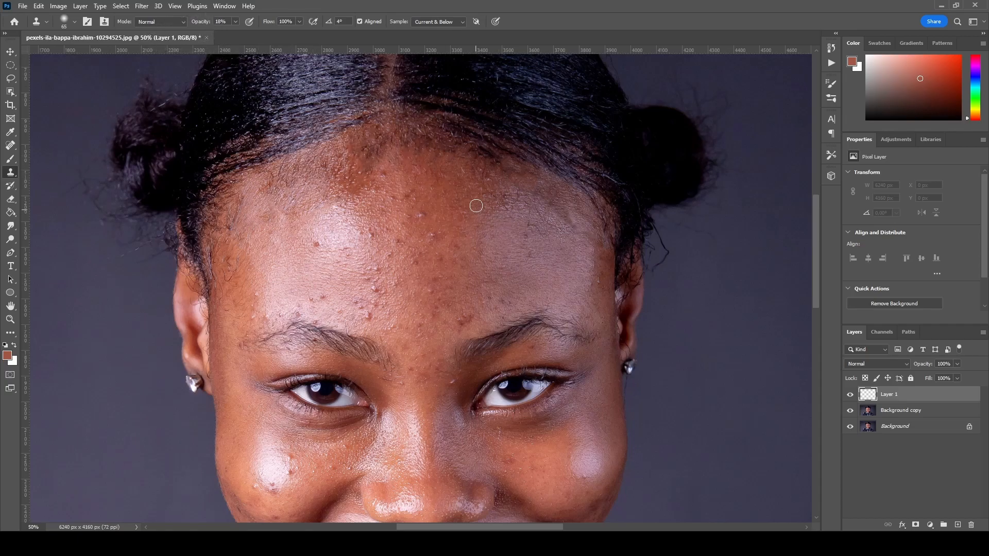
key(ctrl+plus)
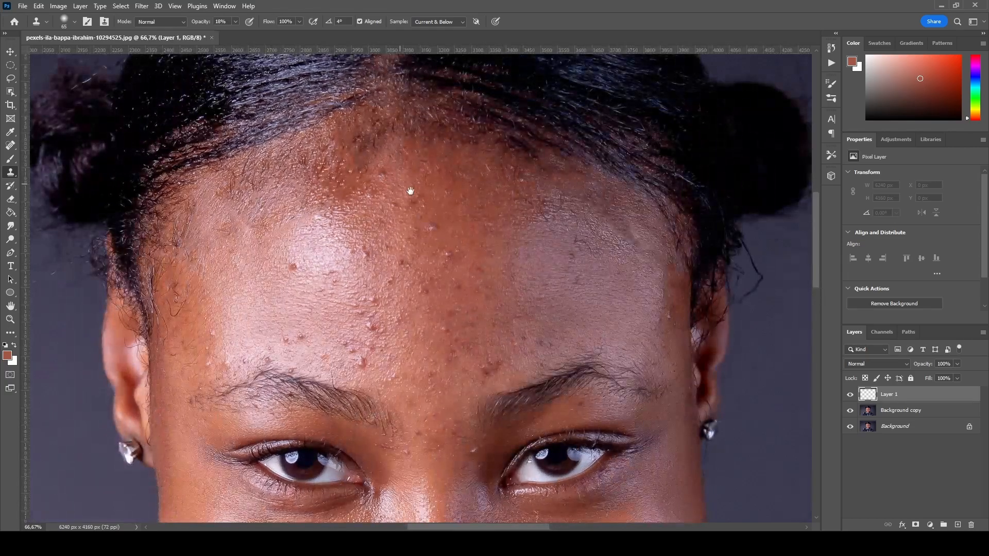
key(ctrl+minus)
key(ctrl+minus)
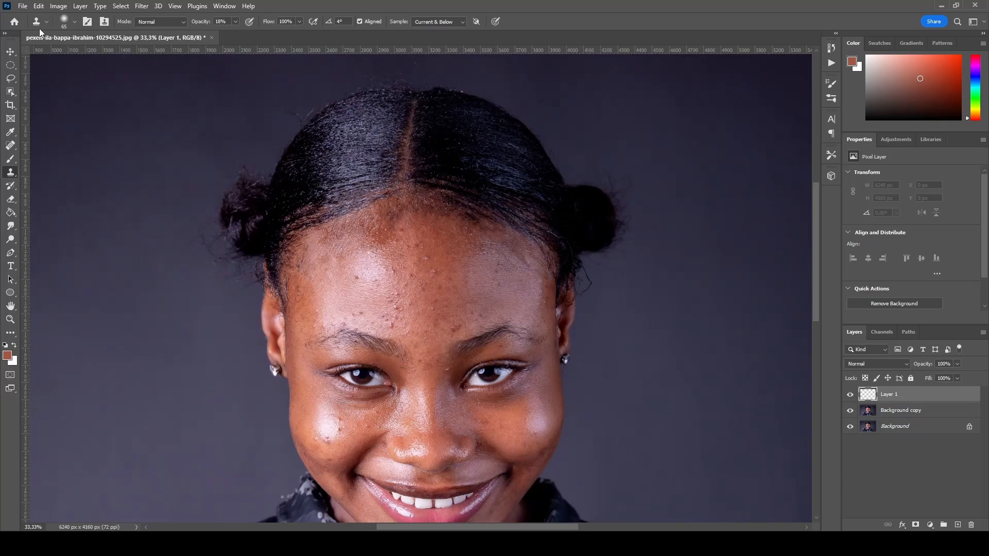
click(75, 23)
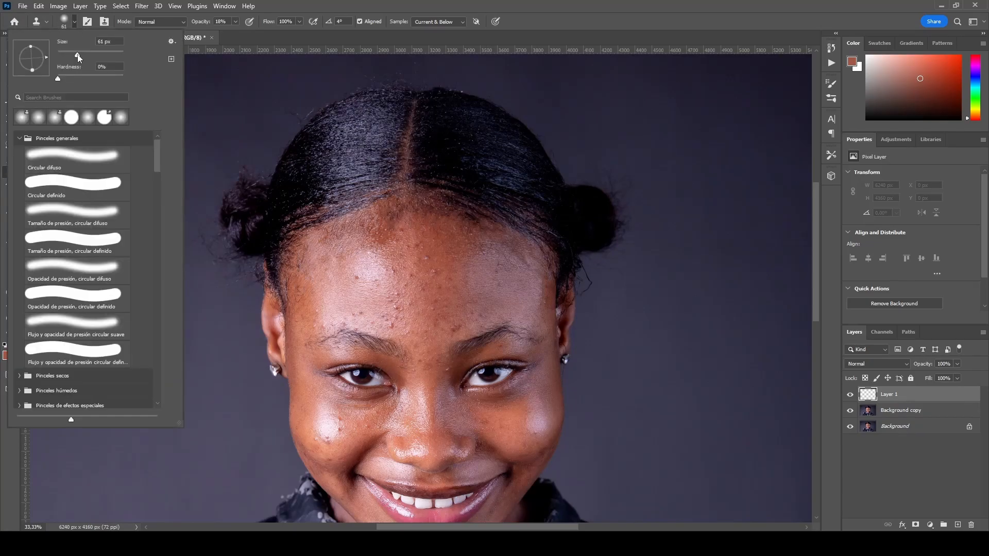
drag(89, 56, 101, 55)
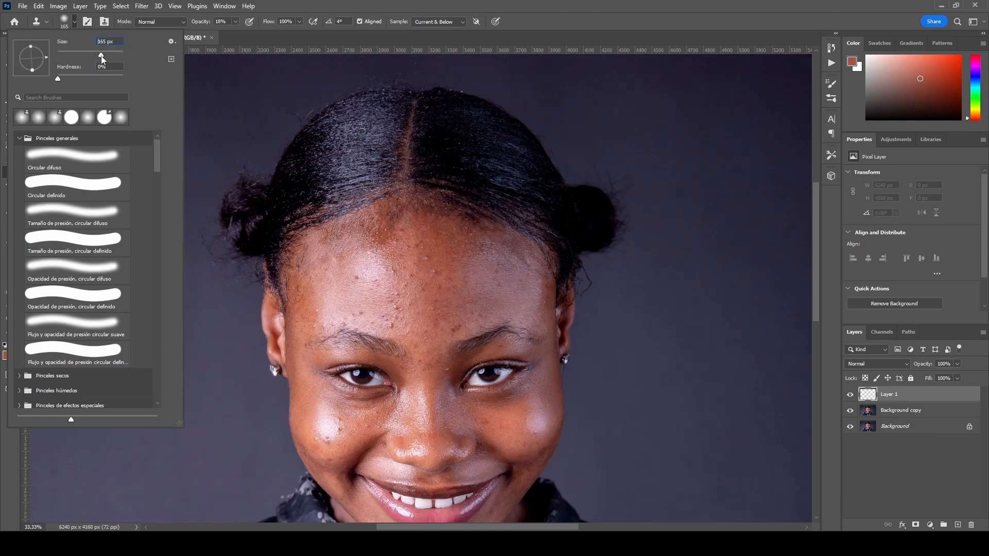
click(385, 256)
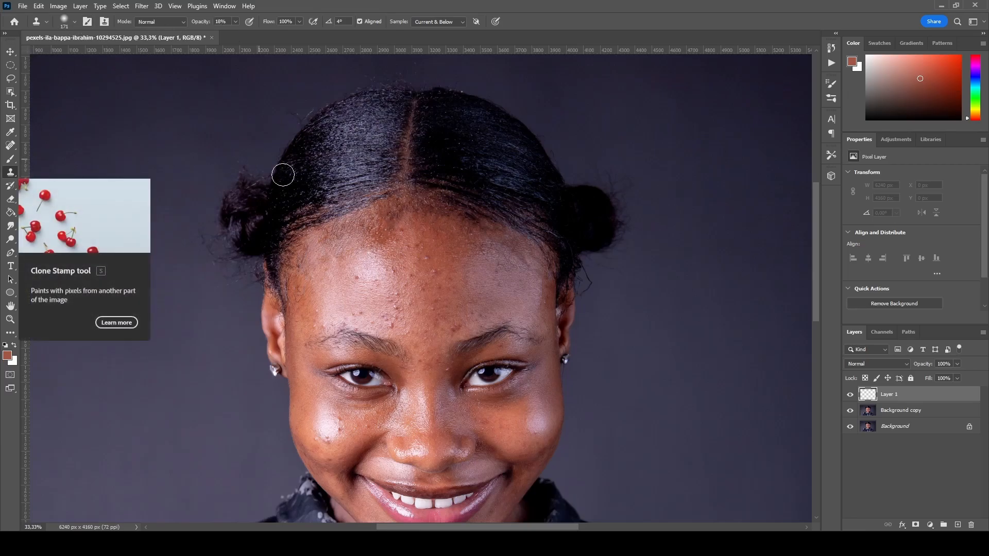
Clone clean forehead skin over the dark patches below the hairline, from left of the parting to its centre
alt+click(377, 253)
click(378, 240)
drag(393, 239, 381, 232)
click(377, 228)
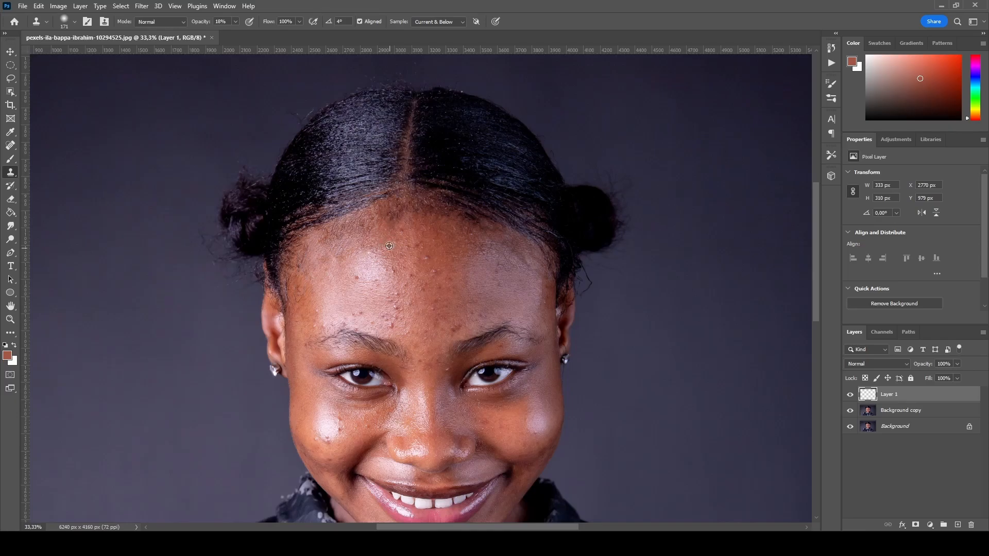
click(394, 216)
click(395, 217)
mouse_move(396, 215)
mouse_down()
mouse_move(401, 199)
mouse_move(383, 225)
mouse_move(394, 221)
mouse_up()
alt+click(389, 247)
click(387, 225)
alt+click(378, 246)
alt+click(399, 263)
alt+click(403, 237)
click(407, 216)
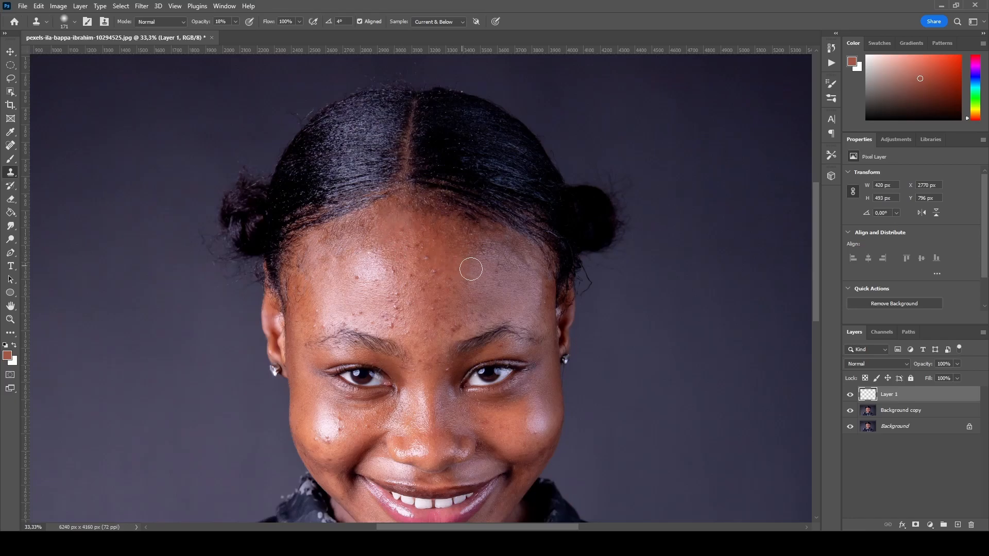
Clone nearby skin over the uneven areas along the right side of the hairline
alt+click(510, 273)
drag(507, 243, 514, 254)
alt+click(522, 270)
alt+click(529, 274)
click(526, 264)
alt+click(501, 247)
click(408, 237)
alt+click(493, 253)
alt+click(523, 272)
click(520, 250)
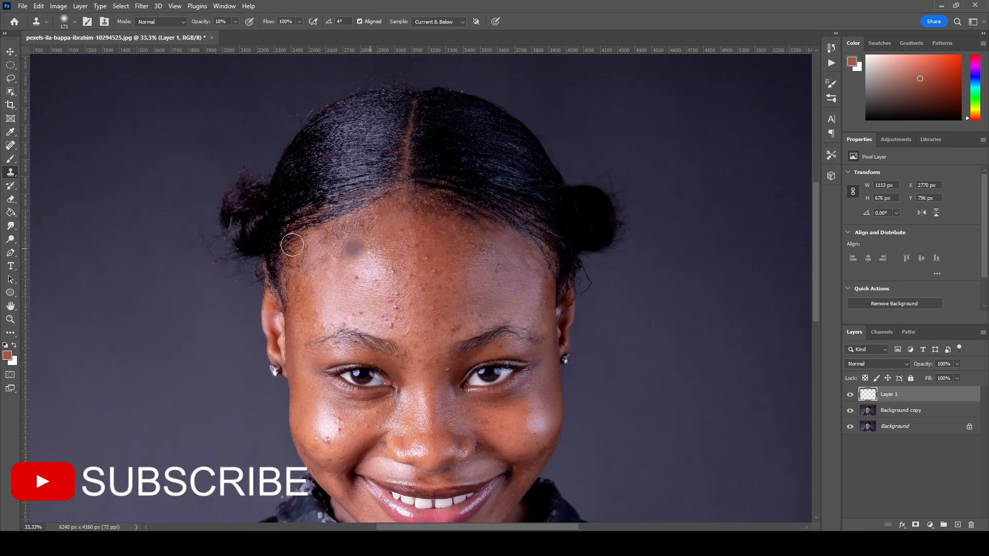
Clone sampled skin over the uneven tones along the left side of the hairline
alt+click(323, 256)
mouse_move(323, 241)
mouse_down()
mouse_move(366, 238)
mouse_move(353, 238)
mouse_move(368, 225)
mouse_move(336, 233)
mouse_up()
alt+click(367, 245)
alt+click(348, 262)
alt+click(323, 263)
alt+click(340, 252)
alt+click(352, 260)
alt+click(340, 251)
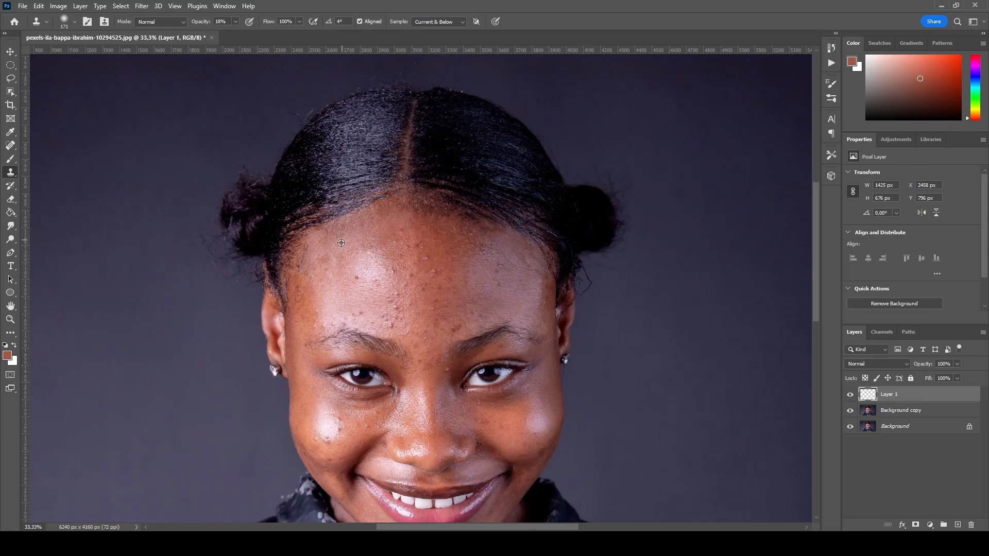
Blend the skin between the left and central hairline with further Clone Stamp samples from the forehead
mouse_move(400, 228)
mouse_down()
mouse_move(418, 211)
mouse_move(414, 227)
mouse_move(379, 214)
mouse_move(336, 251)
mouse_up()
alt+click(429, 237)
alt+click(419, 229)
alt+click(414, 244)
click(407, 217)
alt+click(413, 264)
alt+click(337, 257)
alt+click(323, 276)
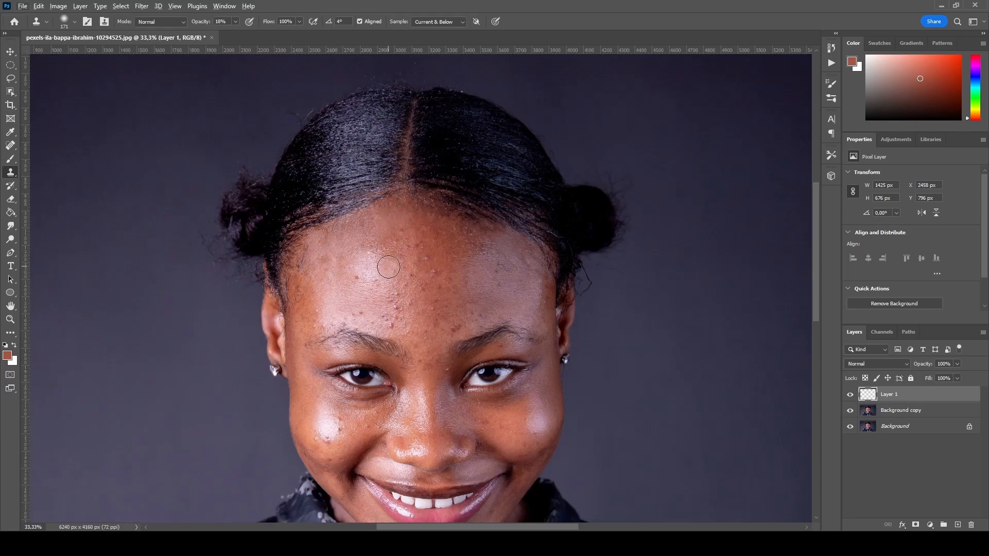
Set the Clone Stamp brush to 228 px and blend the upper forehead from left to right with sampled skin
scroll(388, 267, down, 2)
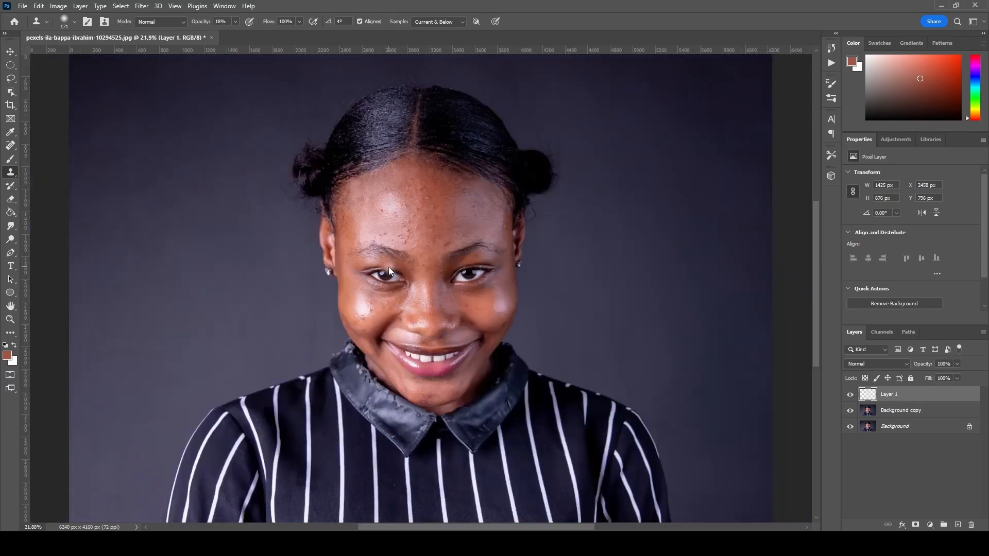
scroll(429, 209, up, 1)
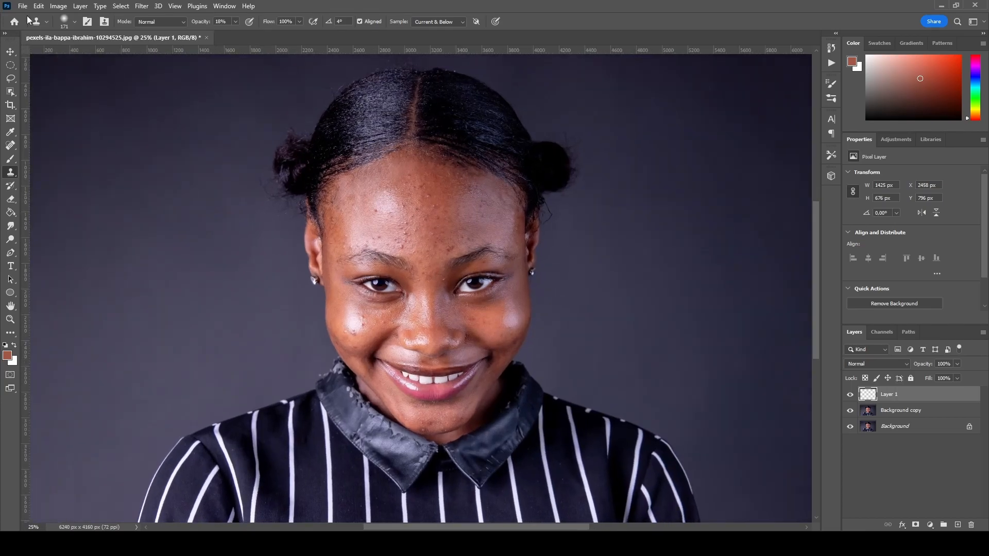
click(72, 23)
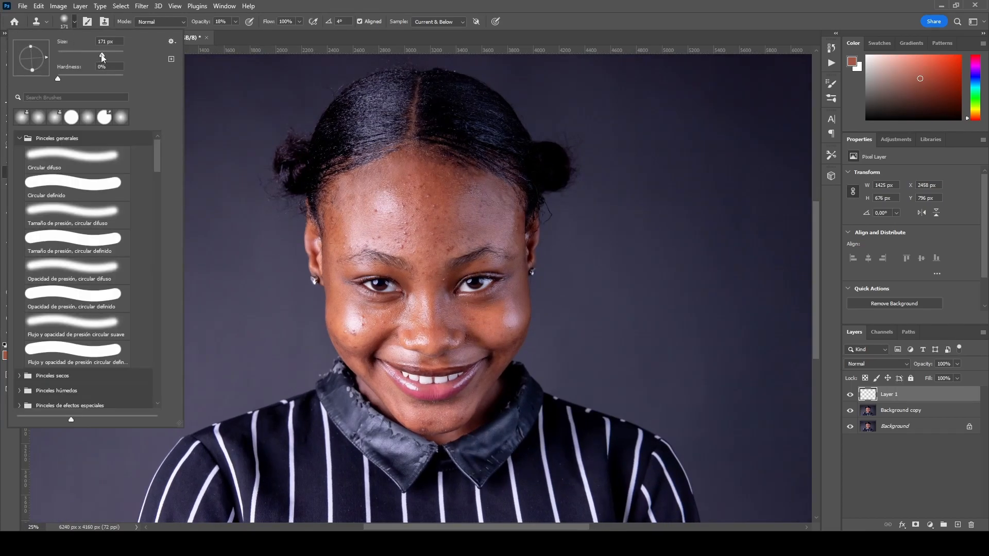
drag(107, 54, 108, 54)
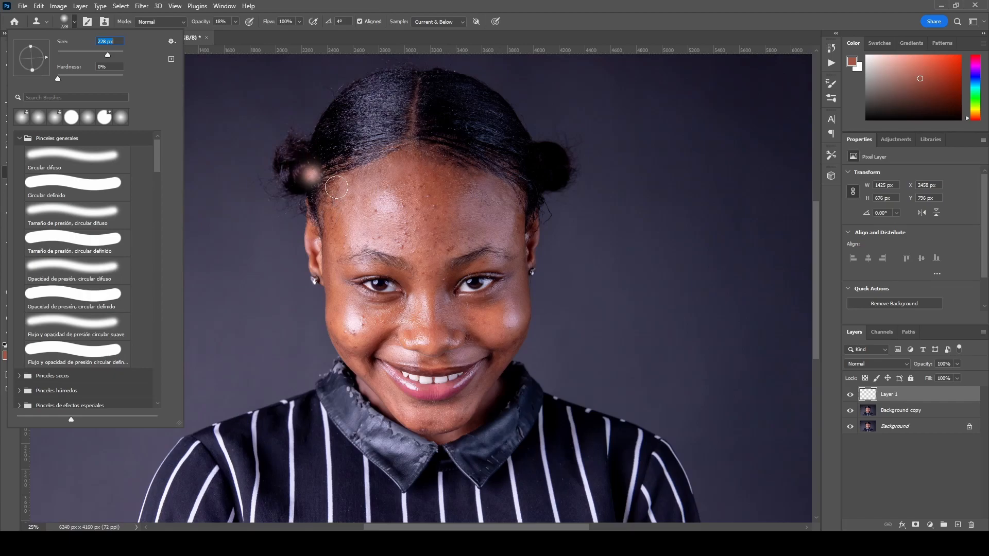
click(365, 199)
mouse_move(355, 202)
mouse_down()
mouse_move(360, 183)
mouse_move(414, 162)
mouse_move(448, 162)
mouse_move(472, 178)
mouse_up()
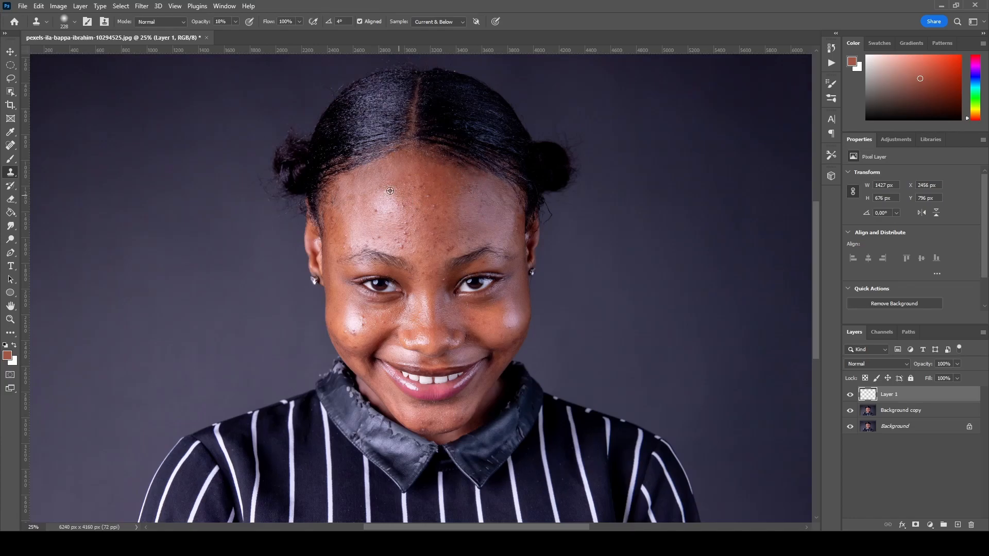
alt+click(404, 208)
drag(390, 190, 363, 203)
alt+click(463, 185)
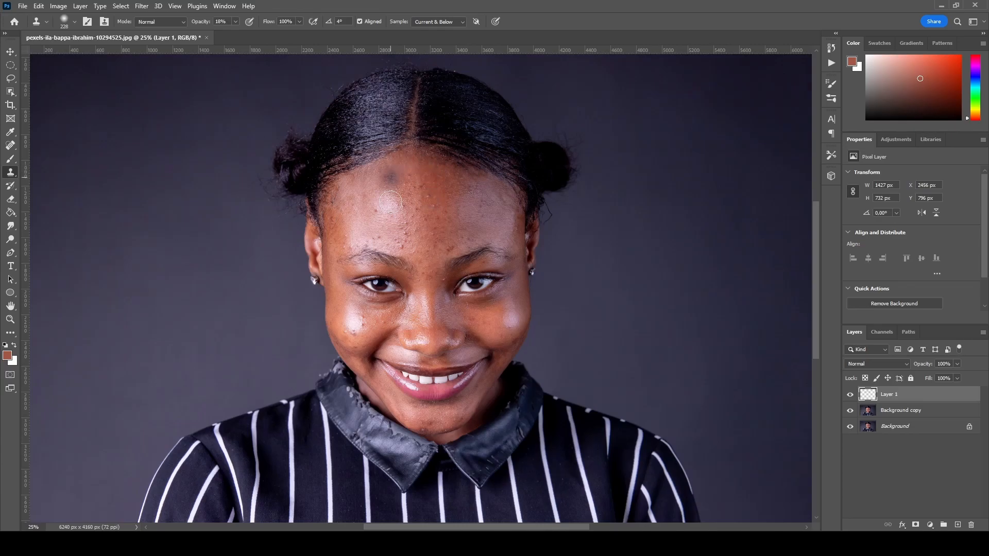
Reduce the Clone Stamp brush to 83 px and clone clean skin below the right hairline and on the left upper forehead
scroll(472, 173, up, 5)
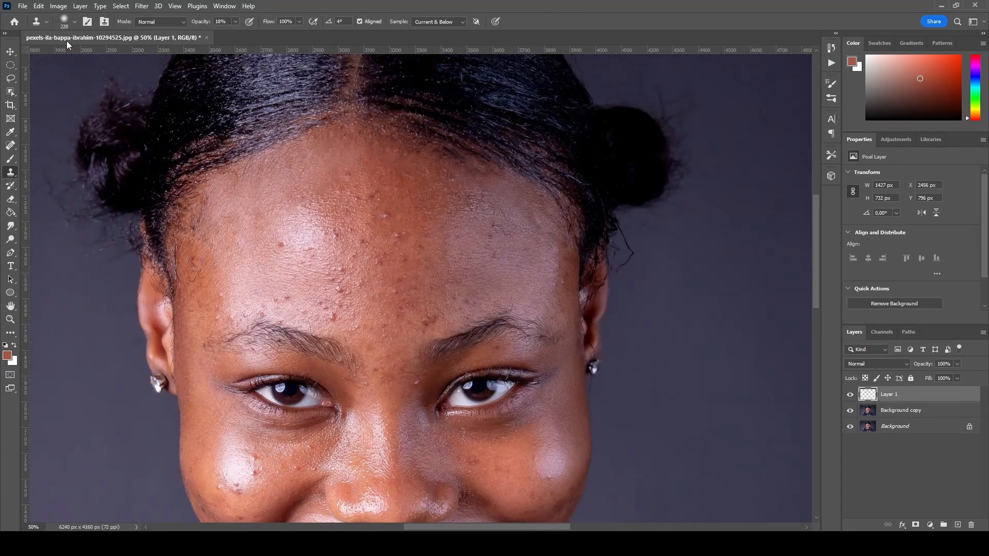
click(73, 24)
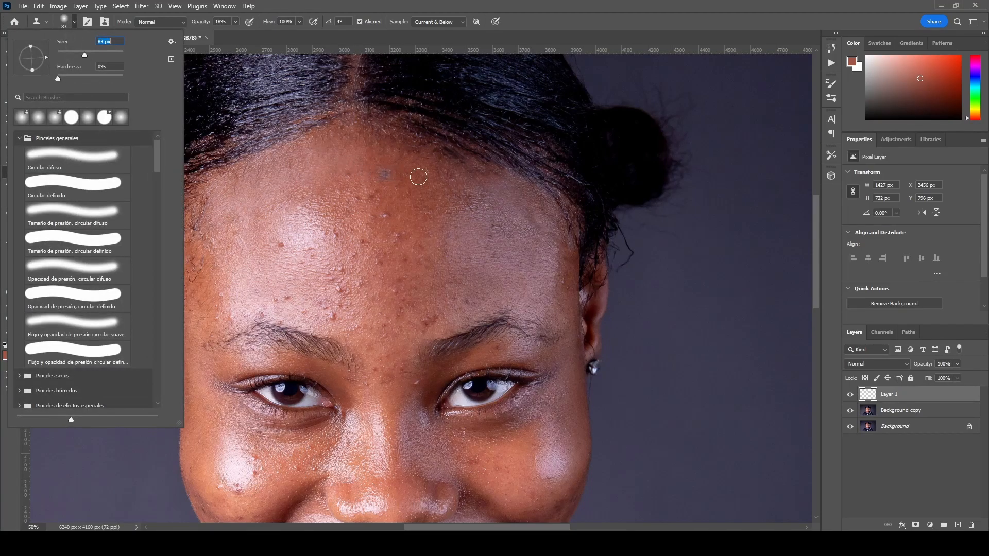
click(456, 178)
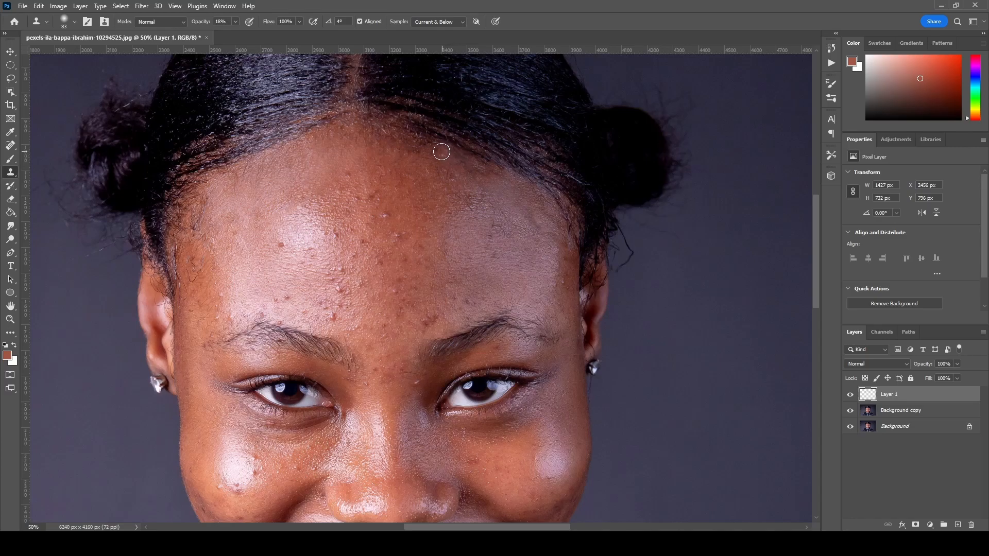
alt+click(408, 149)
drag(432, 152, 487, 171)
alt+click(409, 147)
drag(280, 202, 280, 192)
Enlarge the Clone Stamp brush to 187 px and clone sampled forehead skin over the area below the parting
key(ctrl+minus)
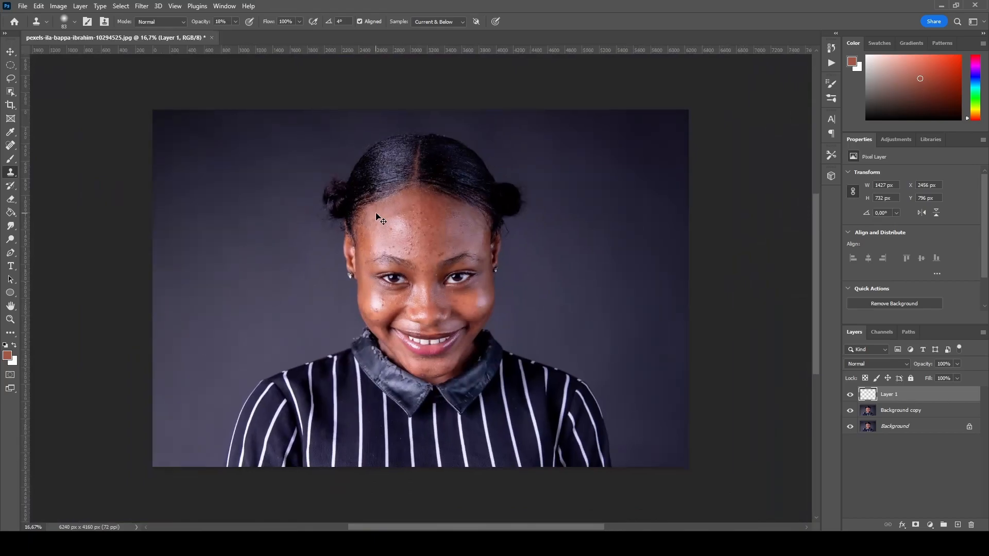
key(ctrl+minus)
scroll(407, 248, up, 2)
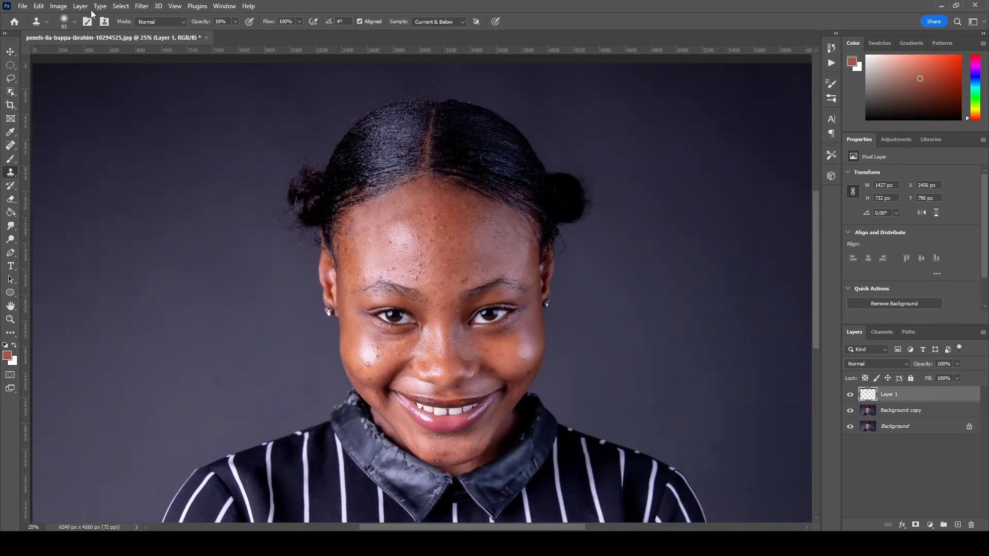
click(75, 22)
drag(99, 54, 104, 55)
click(417, 230)
scroll(415, 229, down, 1)
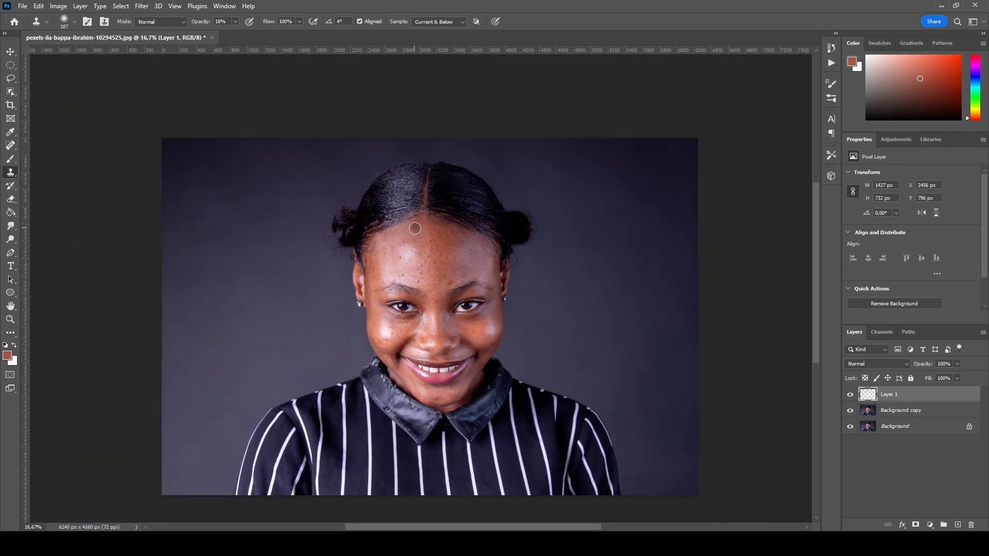
alt+click(408, 254)
drag(411, 240, 419, 241)
alt+click(394, 276)
click(470, 289)
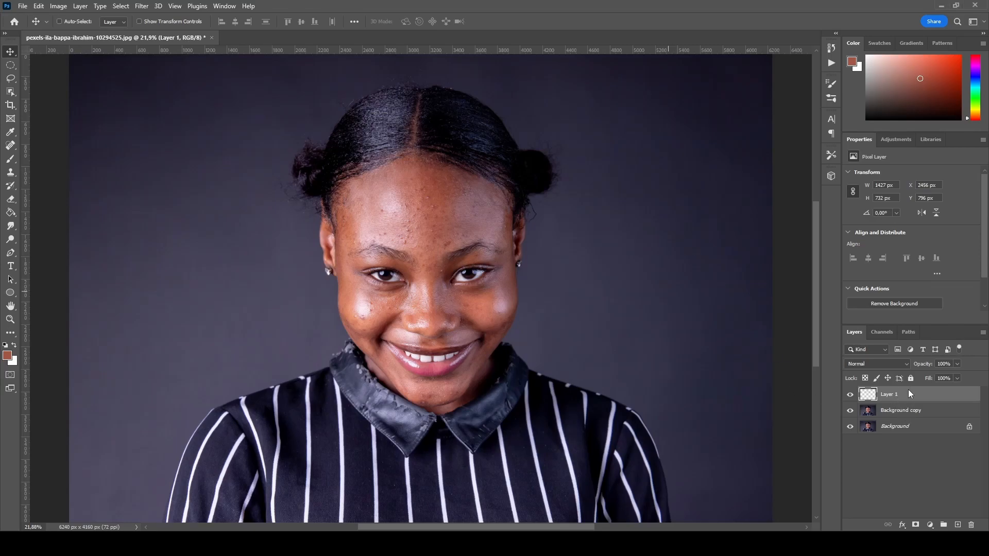
Switch the Clone Stamp sampling to Current Layer and back to Current & Below
click(10, 173)
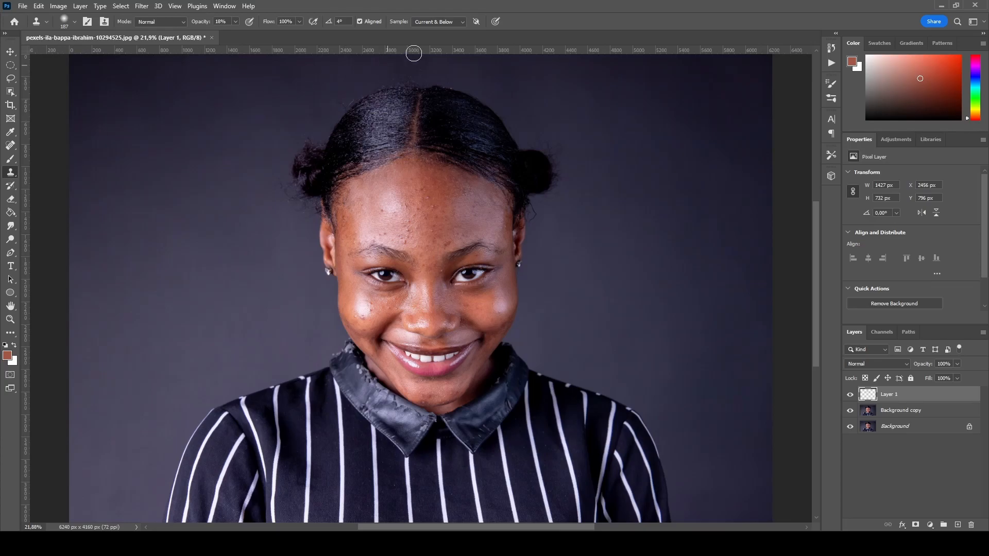
click(464, 22)
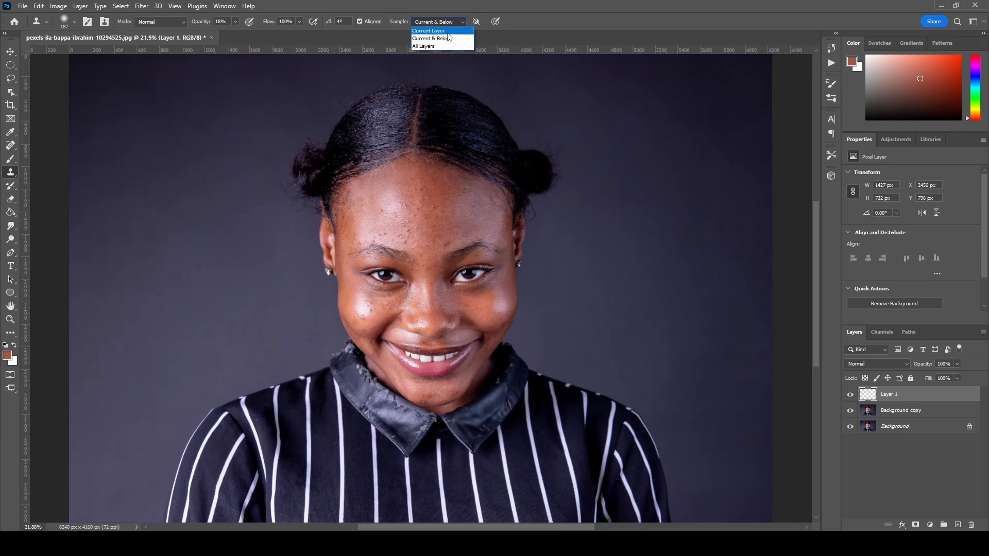
click(447, 31)
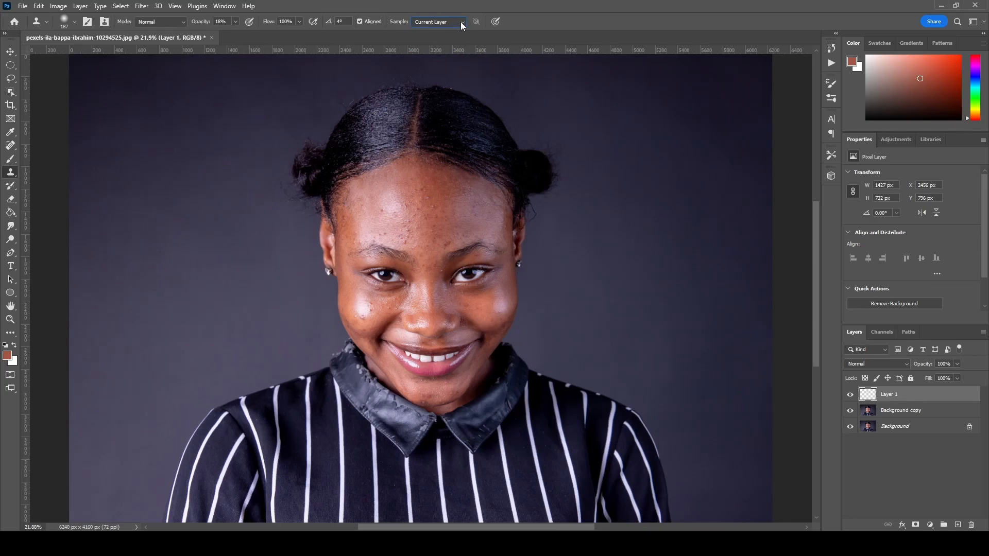
click(462, 22)
click(448, 38)
Merge Layer 1 down into the Background copy layer and keep Background copy selected
right_click(926, 394)
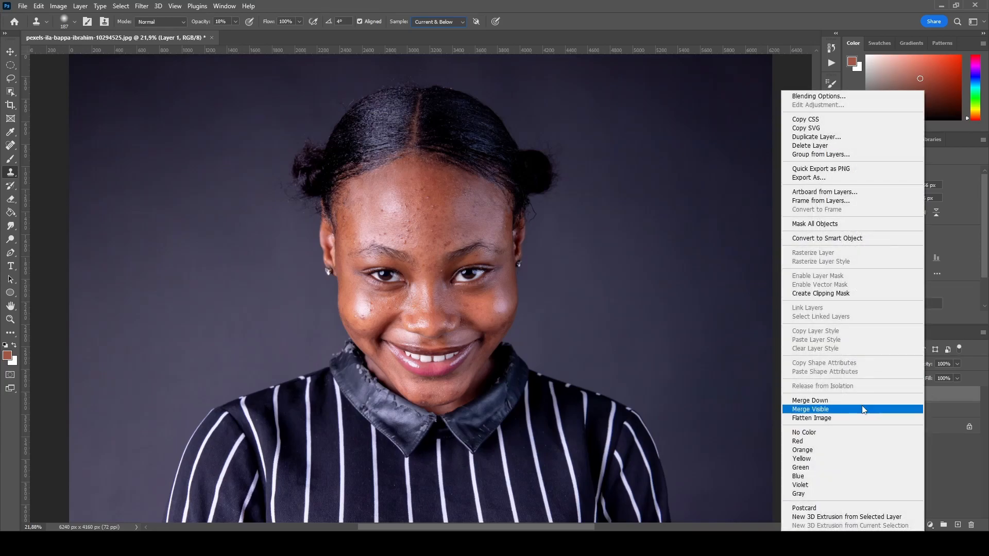
click(858, 401)
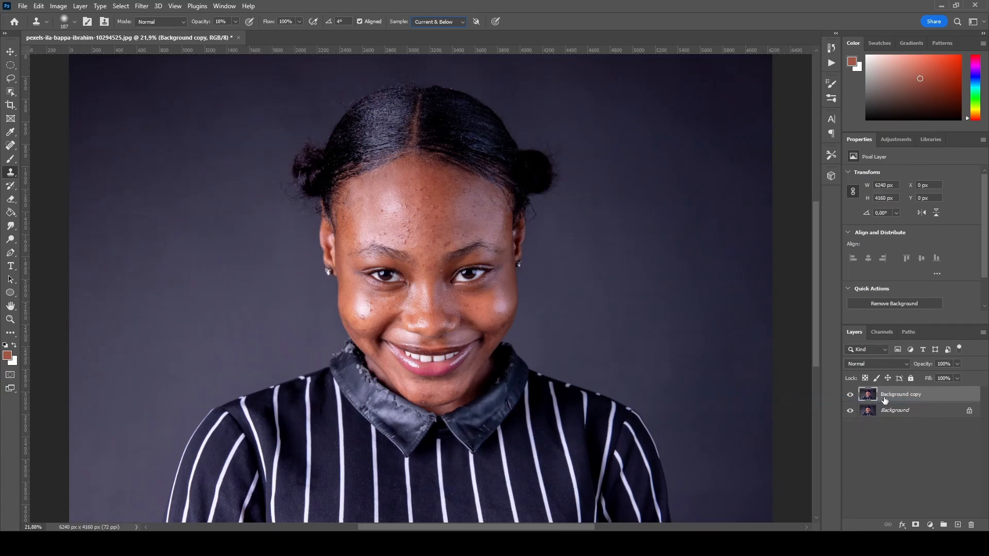
click(924, 412)
click(927, 395)
Open the merged Background copy layer in the Anthropics PortraitPro filter
click(141, 7)
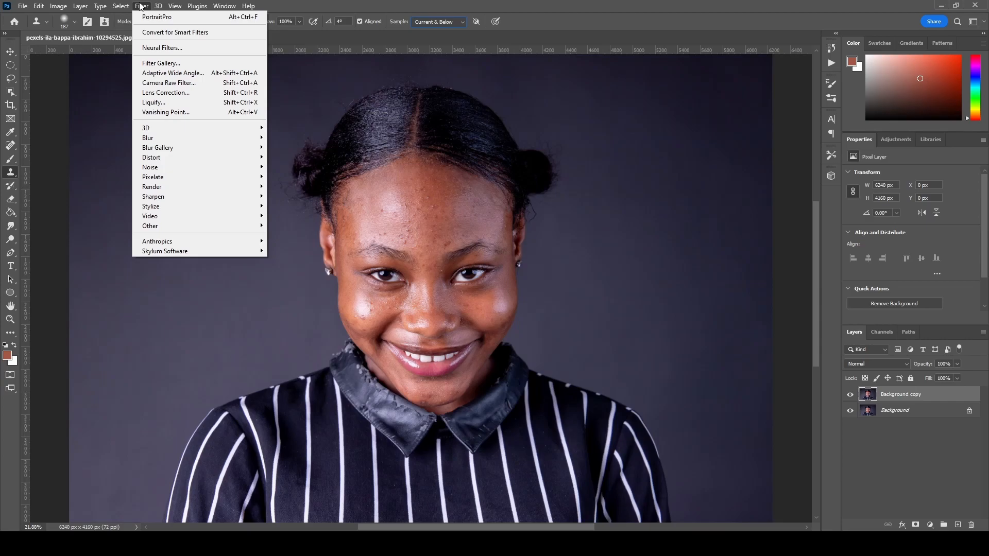
mouse_move(200, 242)
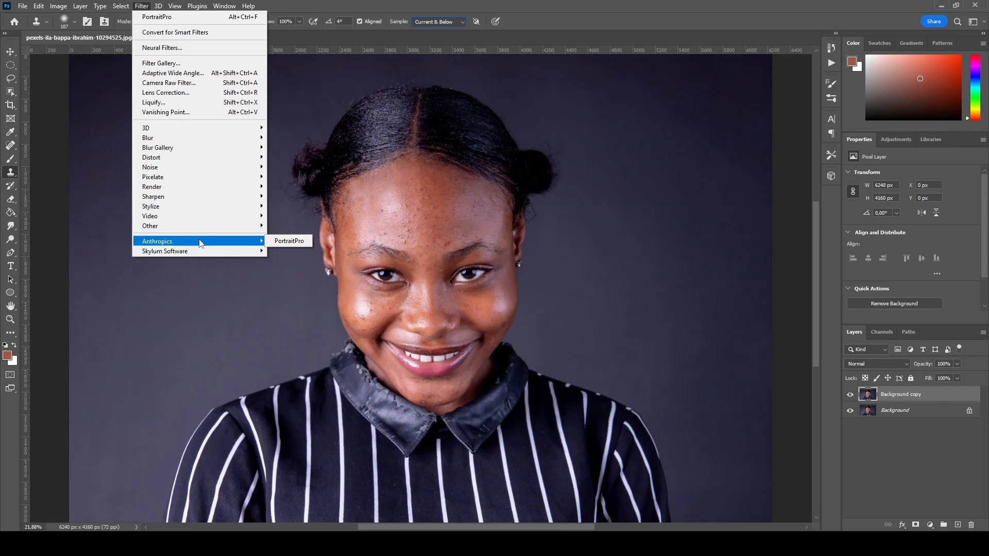
click(289, 242)
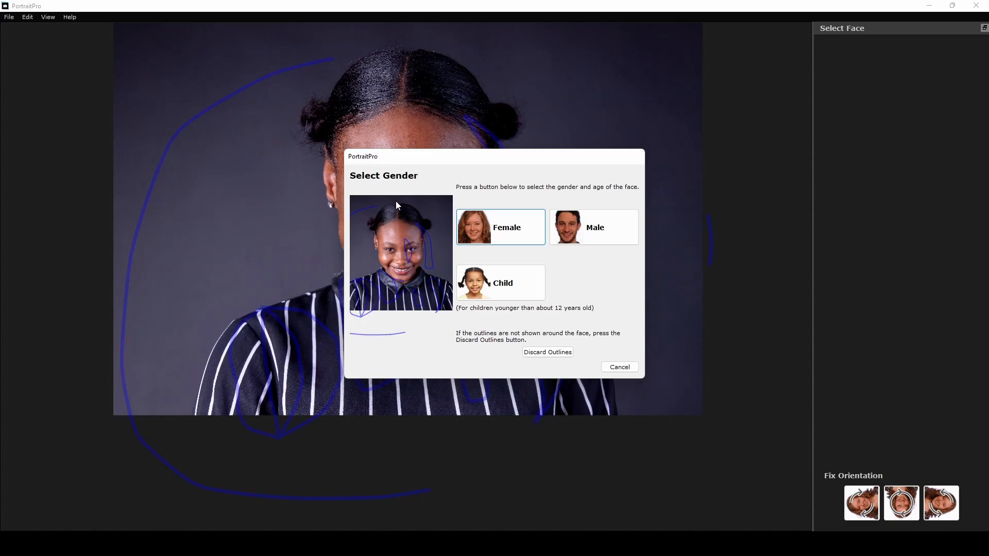
Discard the wrongly detected face outlines and start locating the face manually with the gender set to Female
click(546, 353)
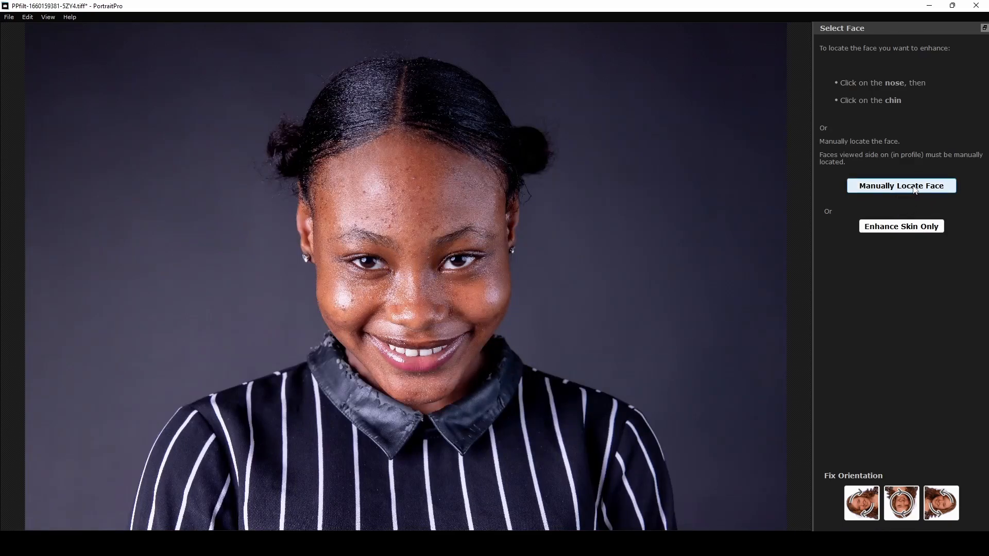
click(915, 190)
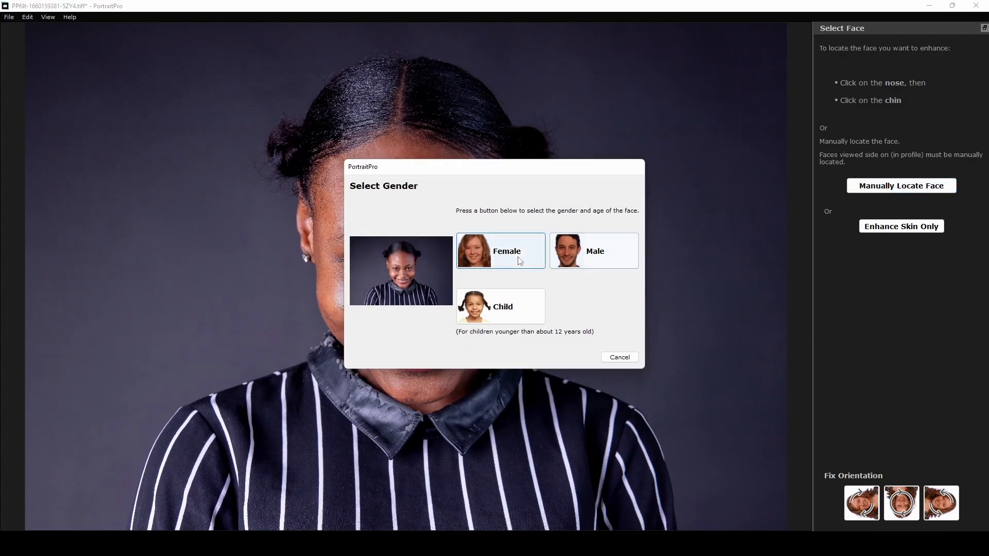
click(498, 259)
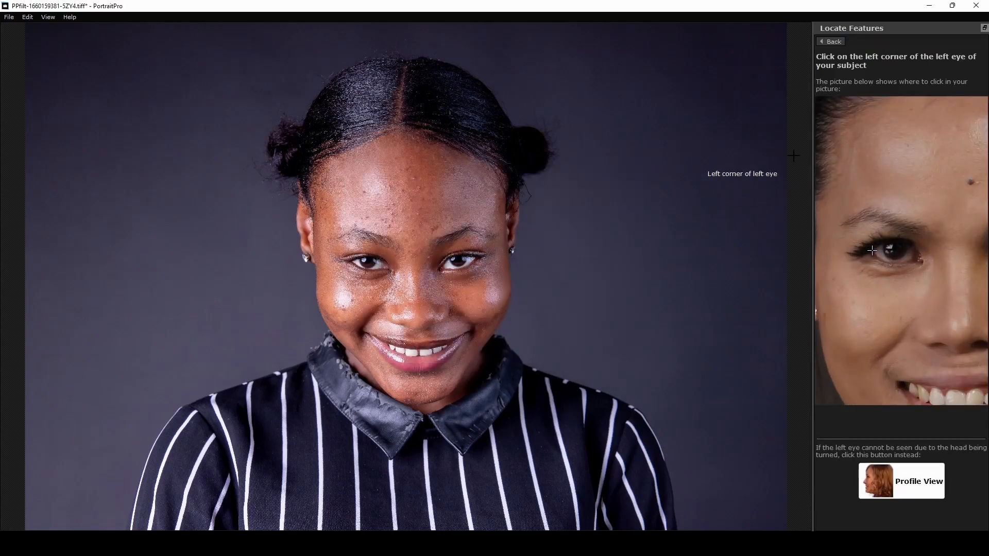
Mark the outer corners of both eyes, the nose tip and both mouth corners on the face
click(348, 262)
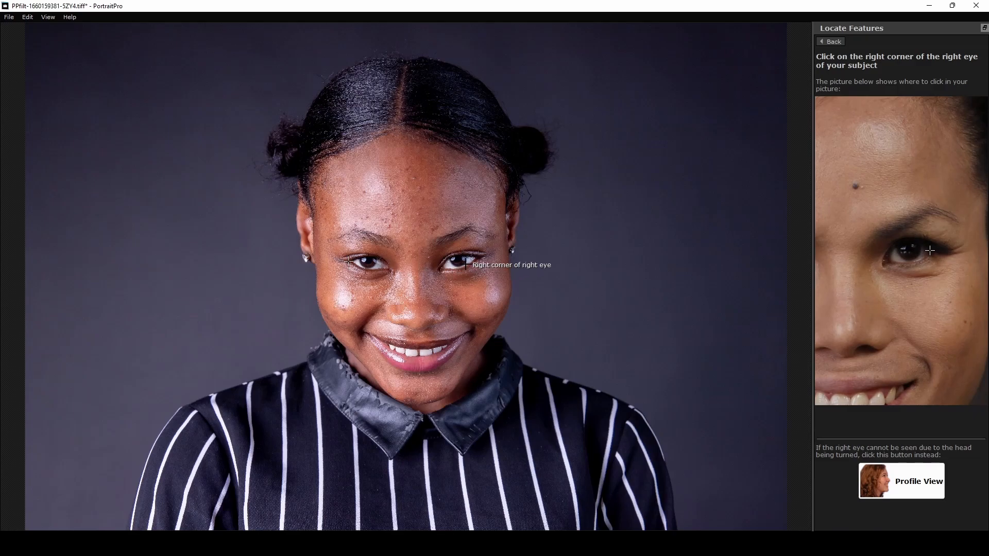
click(480, 258)
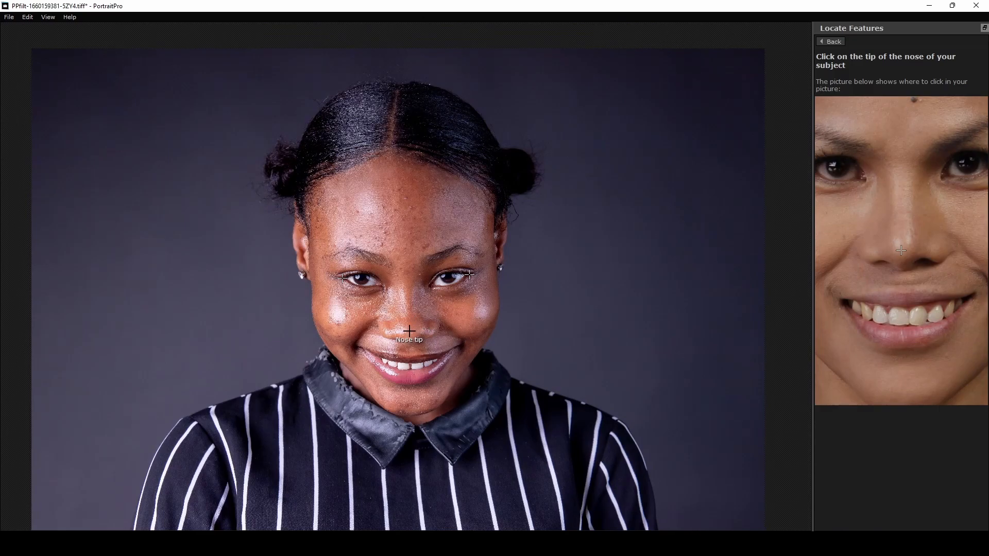
click(410, 331)
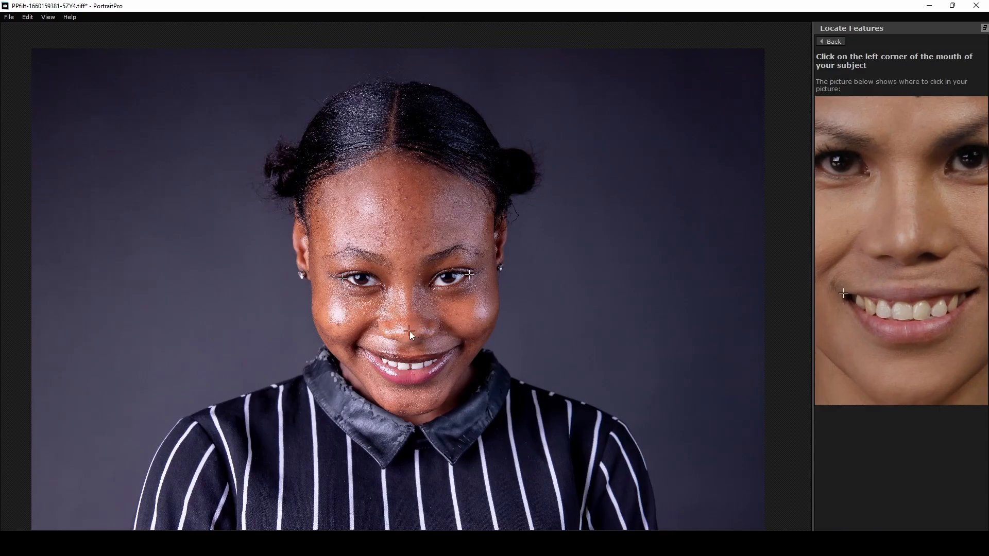
click(360, 349)
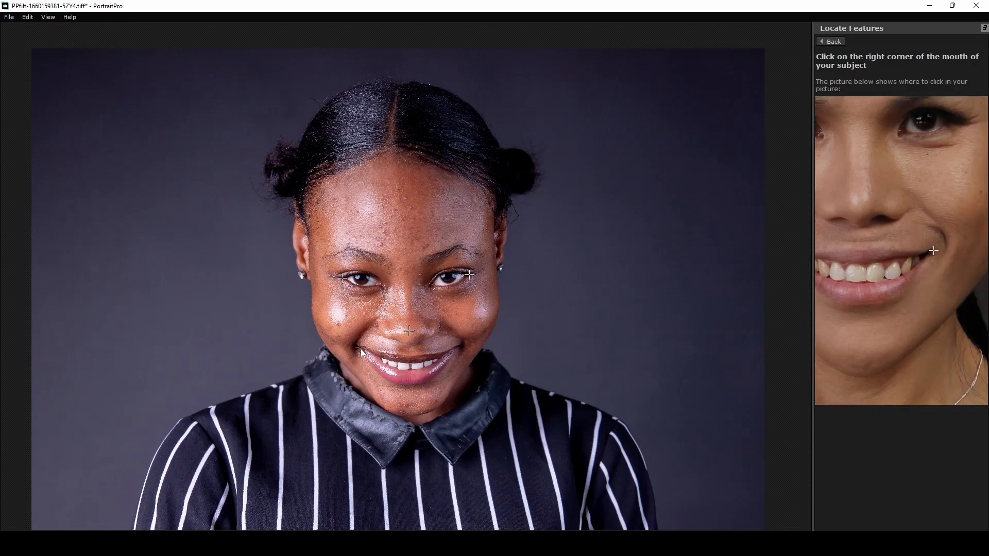
click(456, 348)
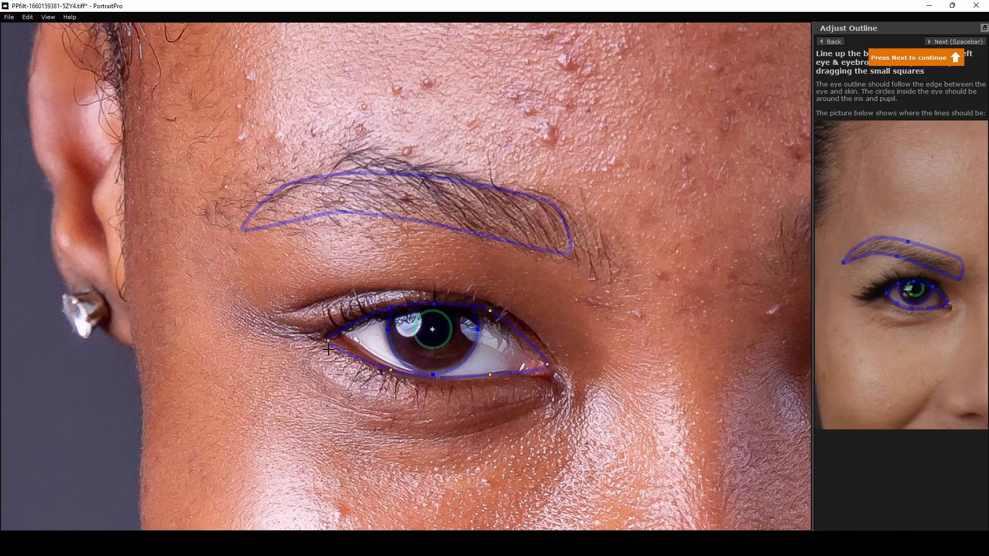
Fit the left eye and eyebrow outlines to their actual edges and continue to the right eye
drag(329, 343, 341, 331)
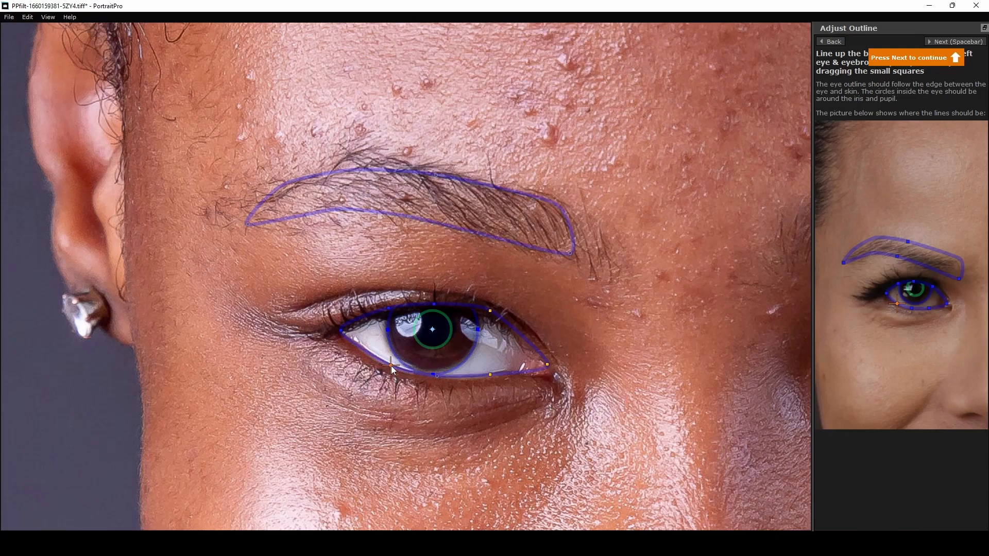
drag(491, 312, 489, 320)
drag(547, 365, 528, 361)
drag(434, 174, 431, 165)
drag(566, 246, 576, 254)
drag(240, 224, 235, 221)
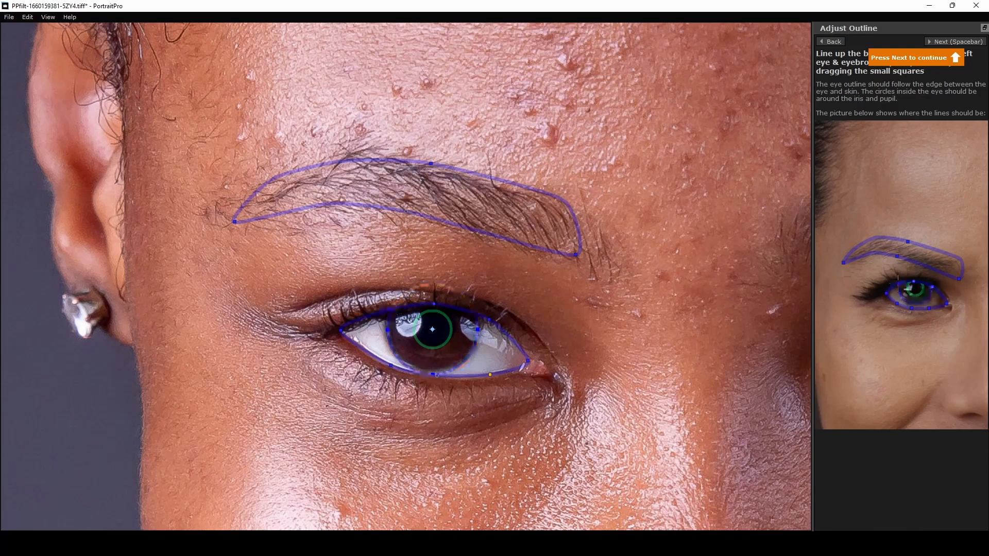
key(space)
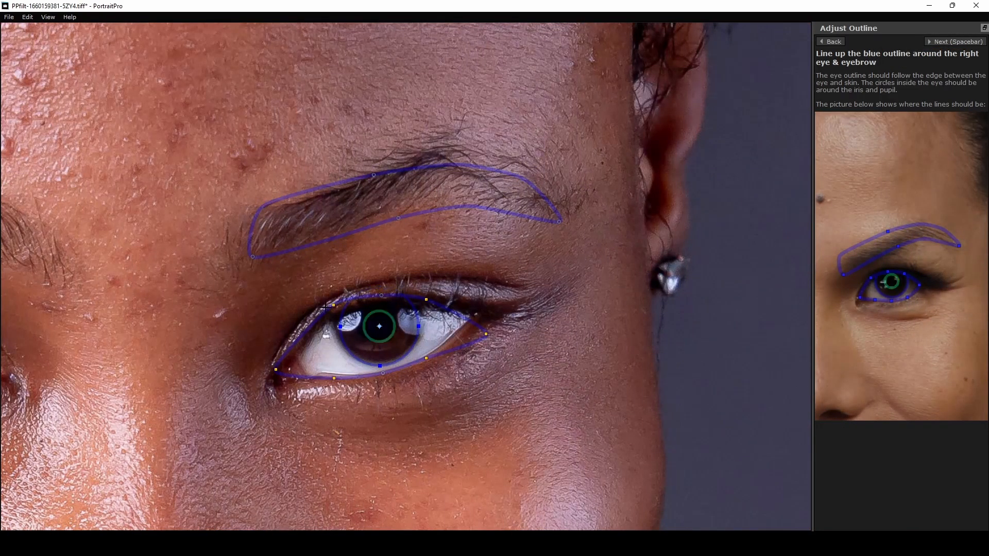
Fit the right eye outline to the eyelid edges and both corners of the eye
drag(334, 306, 344, 311)
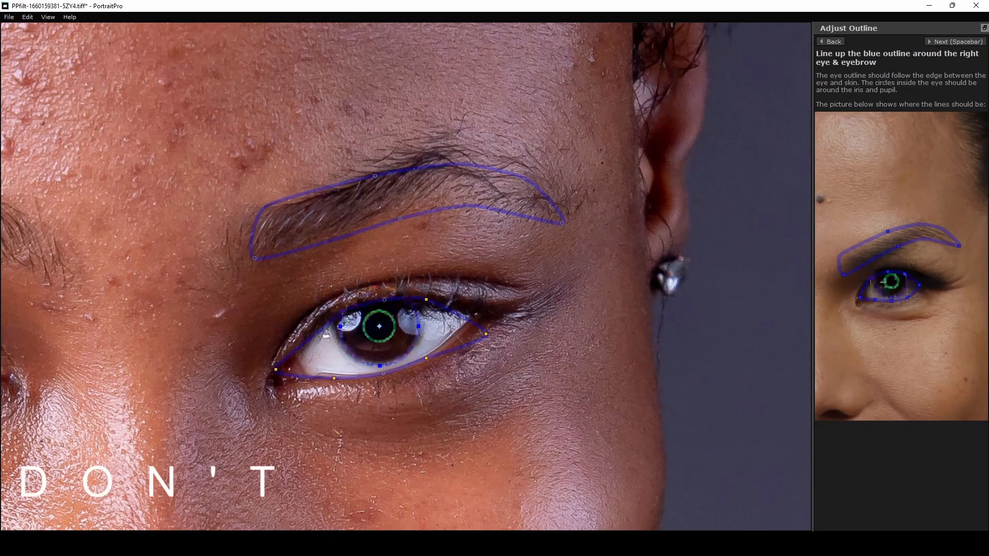
drag(488, 336, 474, 313)
drag(338, 380, 298, 367)
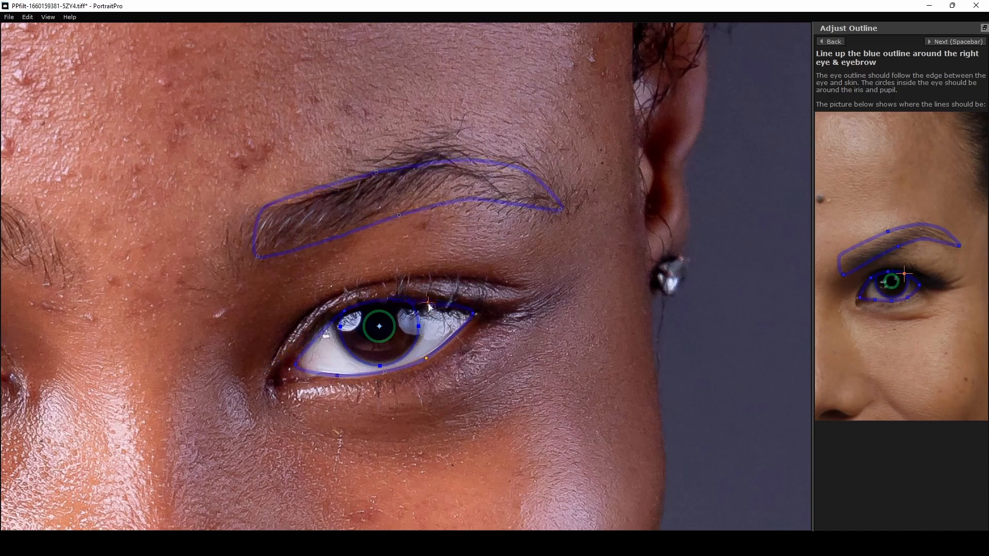
drag(344, 311, 342, 314)
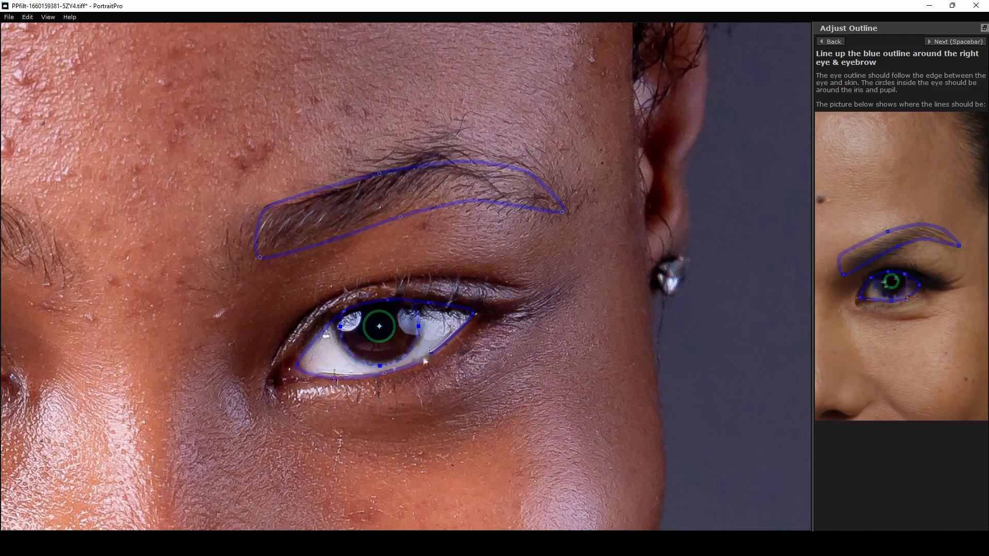
Align the right eyebrow outline with the brow's start, upper edge and tail, and continue to the mouth and nose
drag(260, 258, 255, 263)
drag(378, 176, 380, 172)
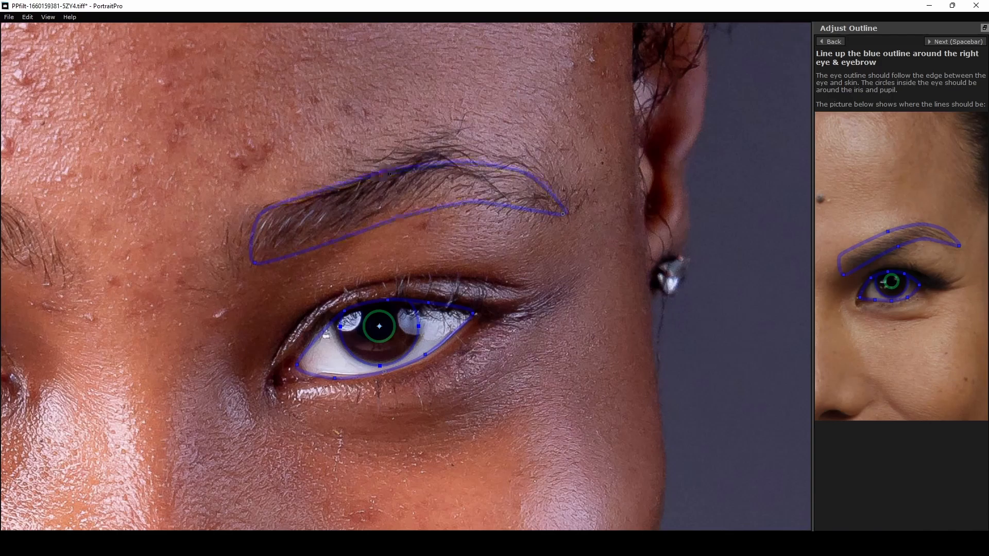
drag(563, 214, 563, 211)
drag(380, 172, 385, 166)
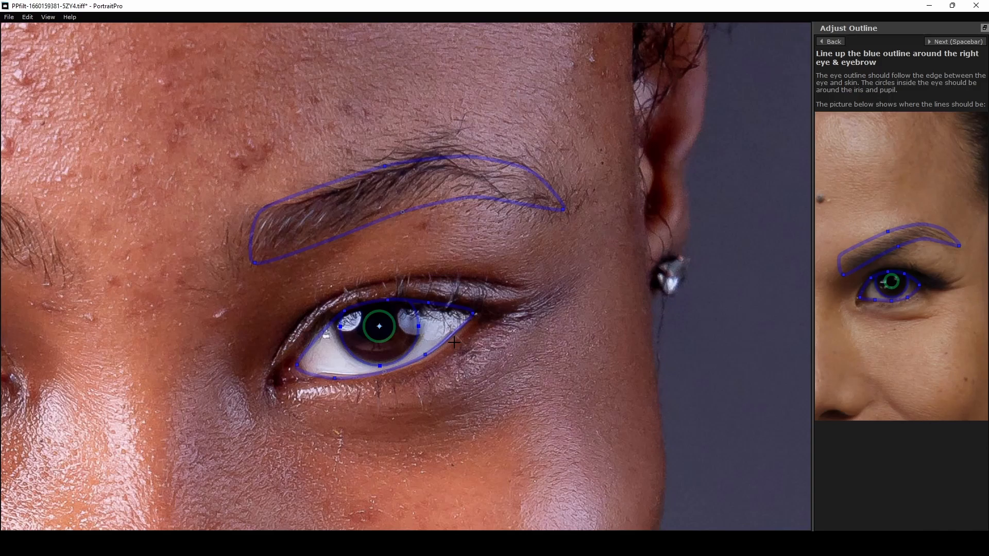
key(space)
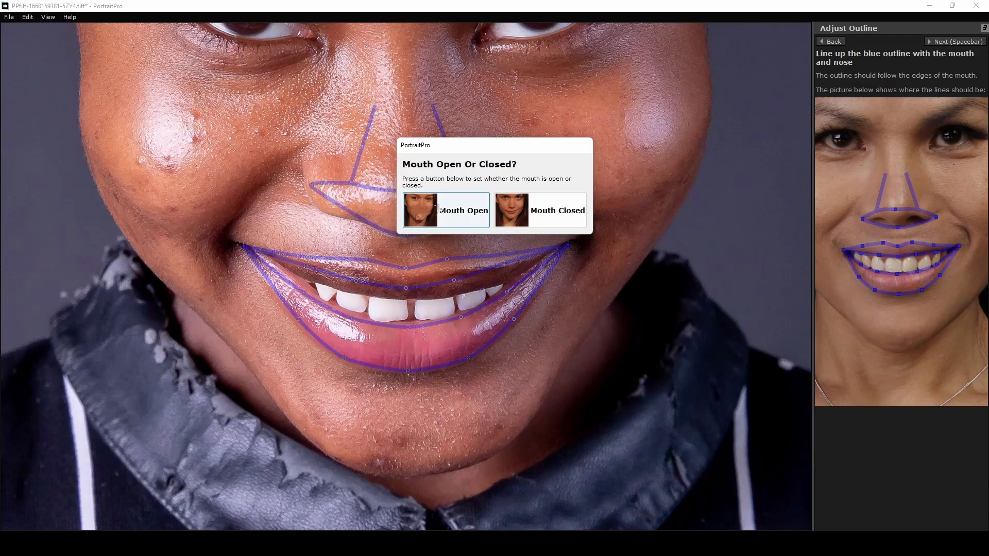
Set the mouth as open, fit the lip and nose outlines to their actual edges, and continue to the face outline
click(440, 209)
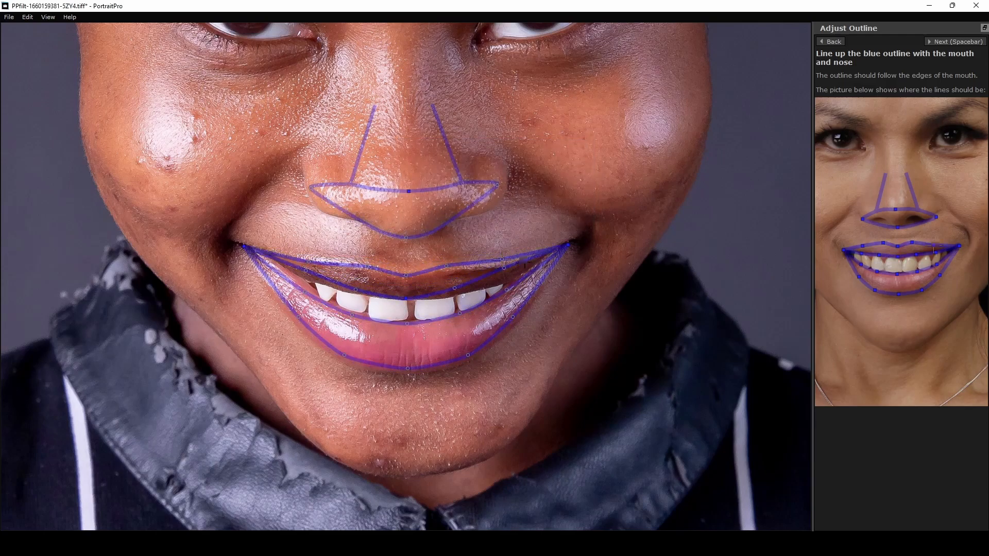
drag(448, 266, 450, 268)
drag(410, 324, 408, 326)
drag(243, 246, 236, 247)
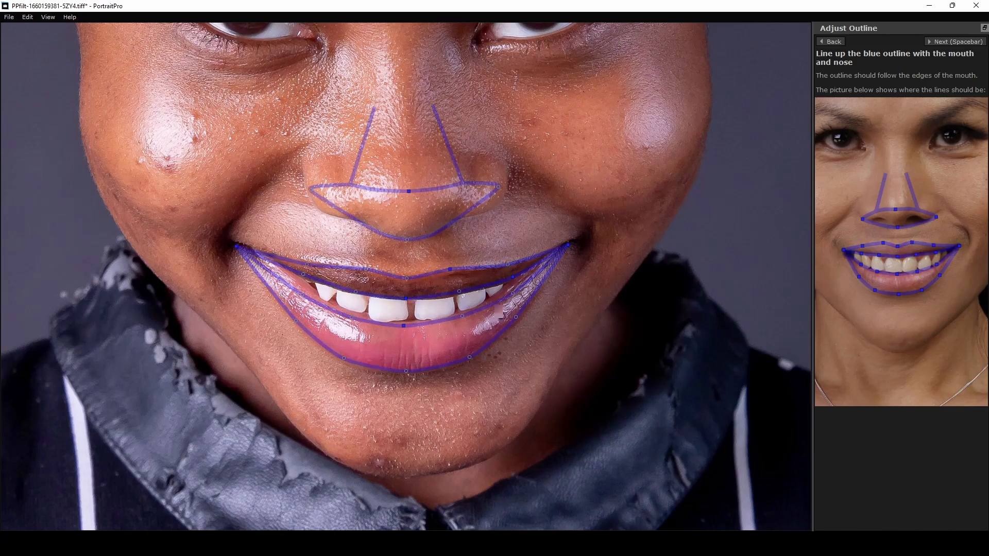
drag(310, 190, 304, 191)
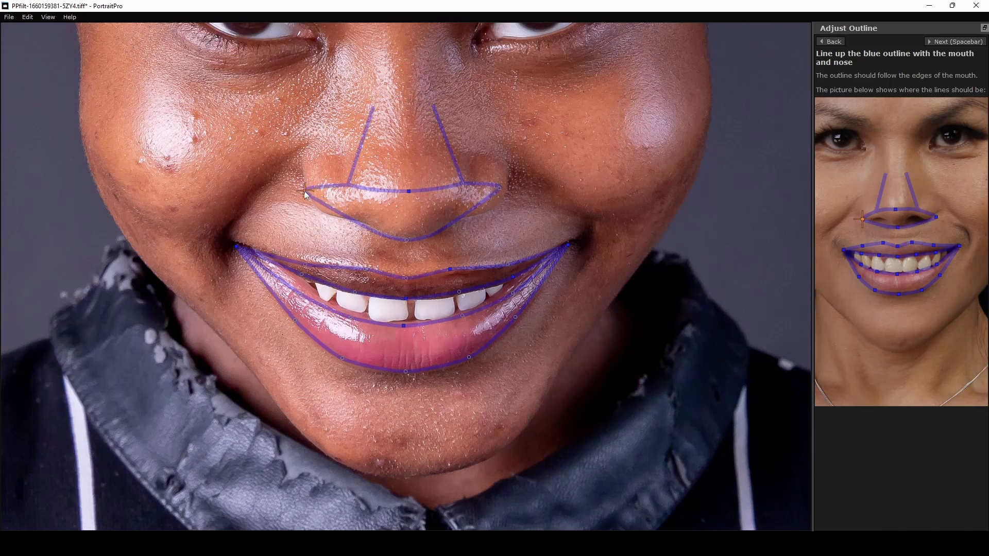
drag(501, 187, 512, 187)
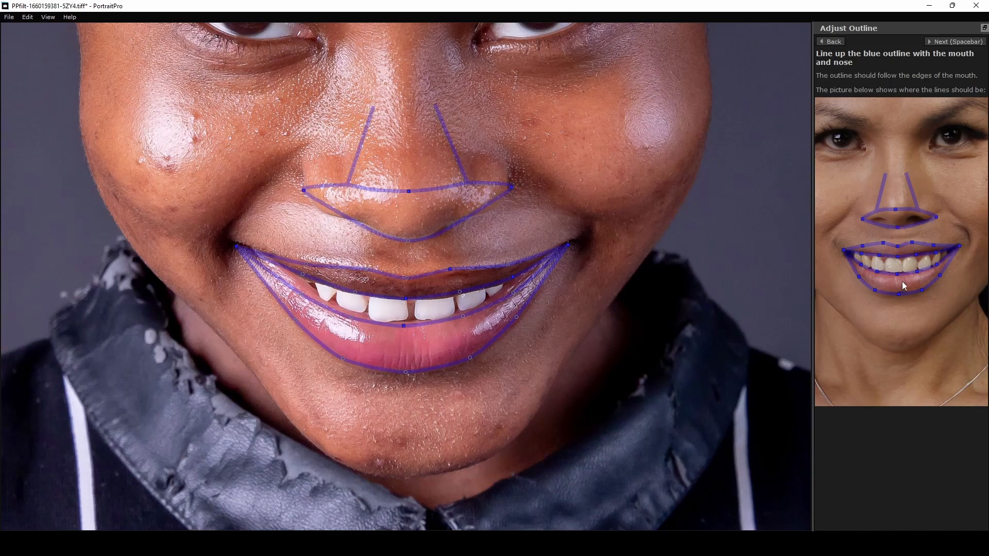
key(space)
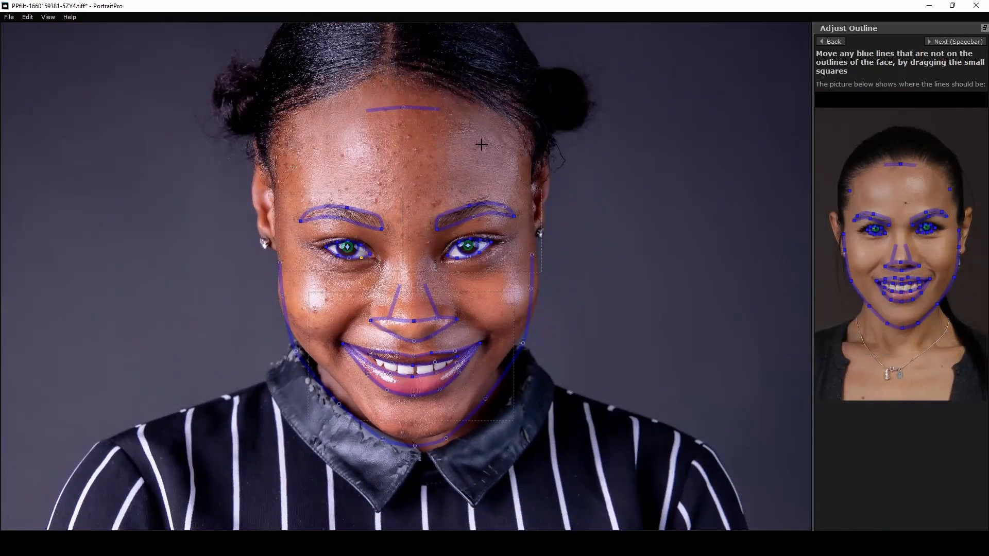
Move the forehead line up to the hairline, fit the cheek, jaw and chin outlines to the face, and accept them
drag(403, 109, 397, 81)
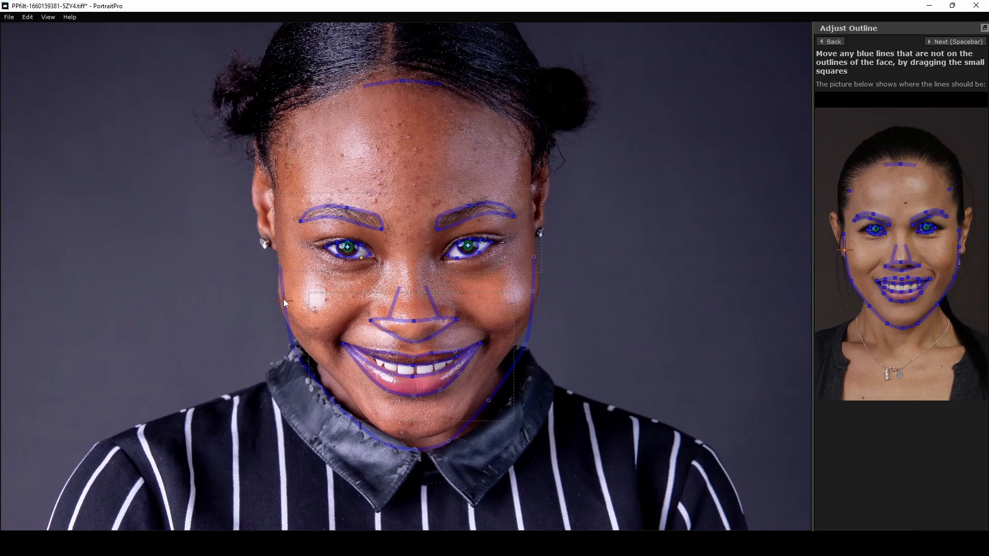
drag(283, 296, 280, 294)
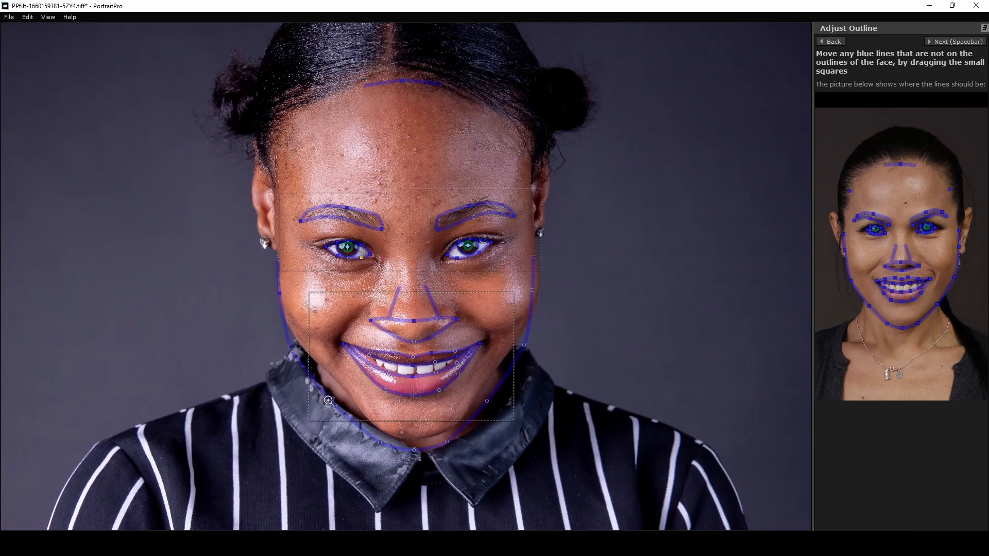
drag(293, 351, 297, 343)
drag(336, 399, 339, 386)
drag(442, 434, 417, 440)
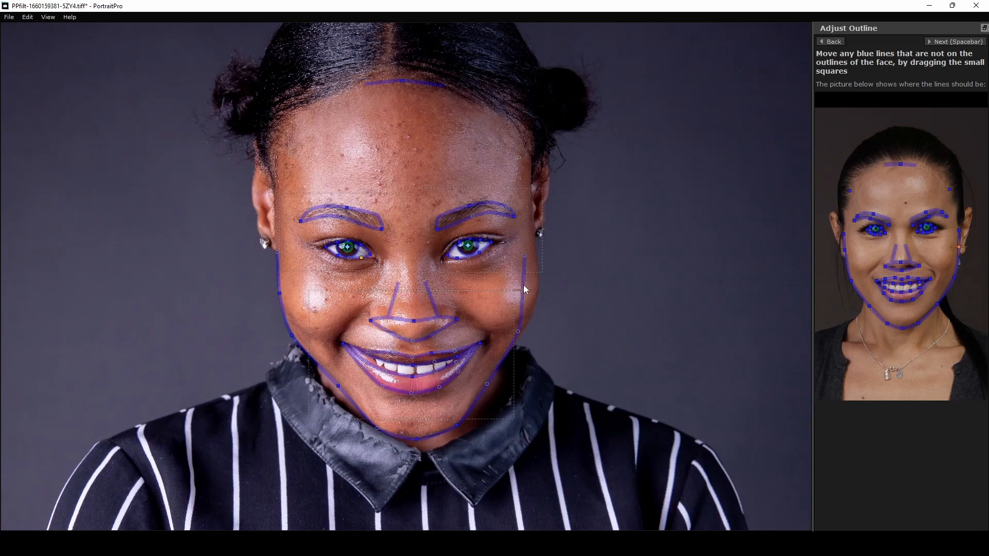
drag(524, 290, 537, 292)
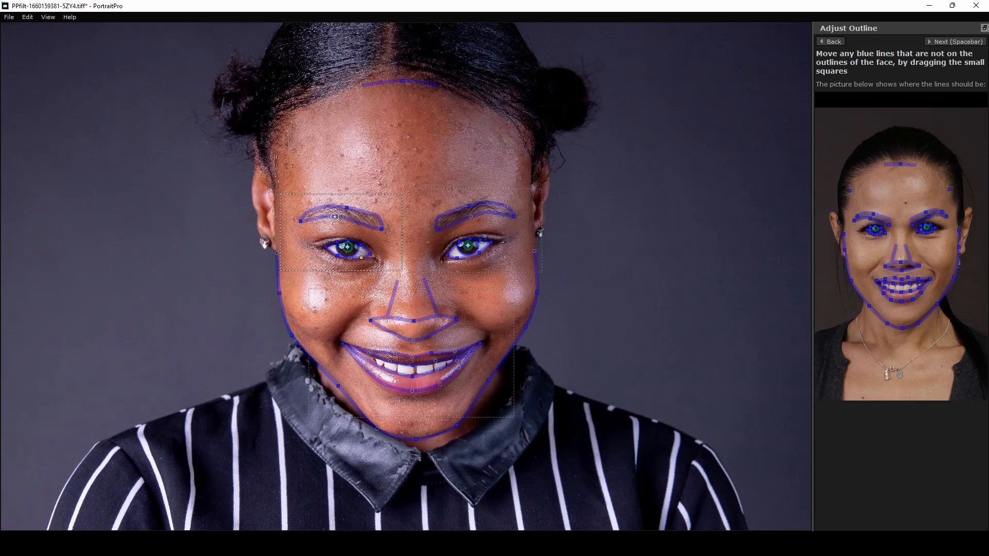
key(space)
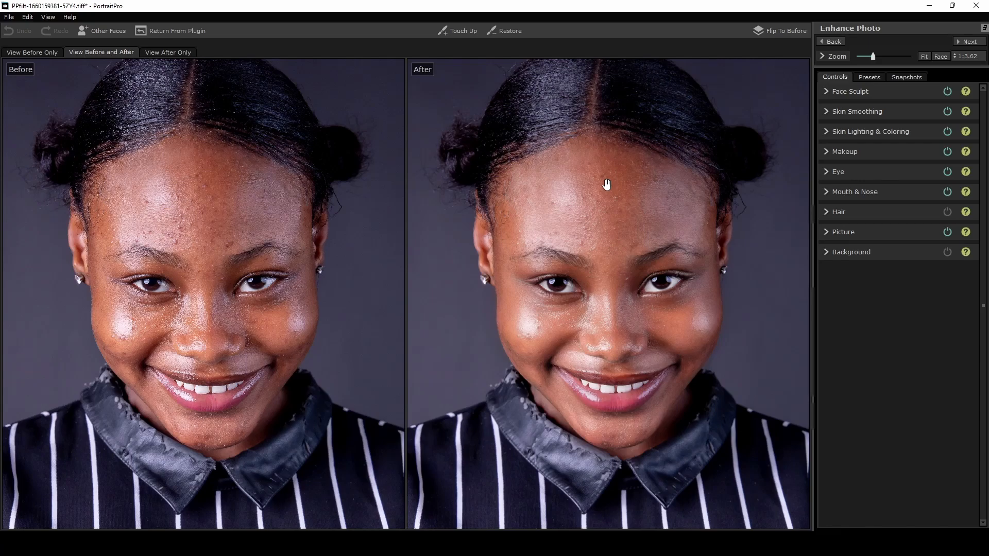
Apply the Standard preset from the Global presets to the portrait
mouse_move(290, 234)
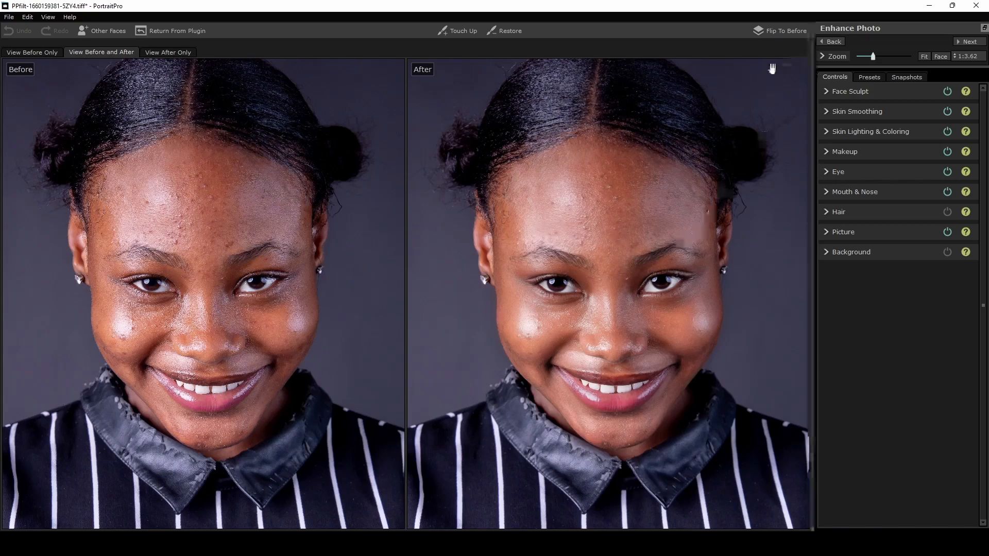
click(867, 78)
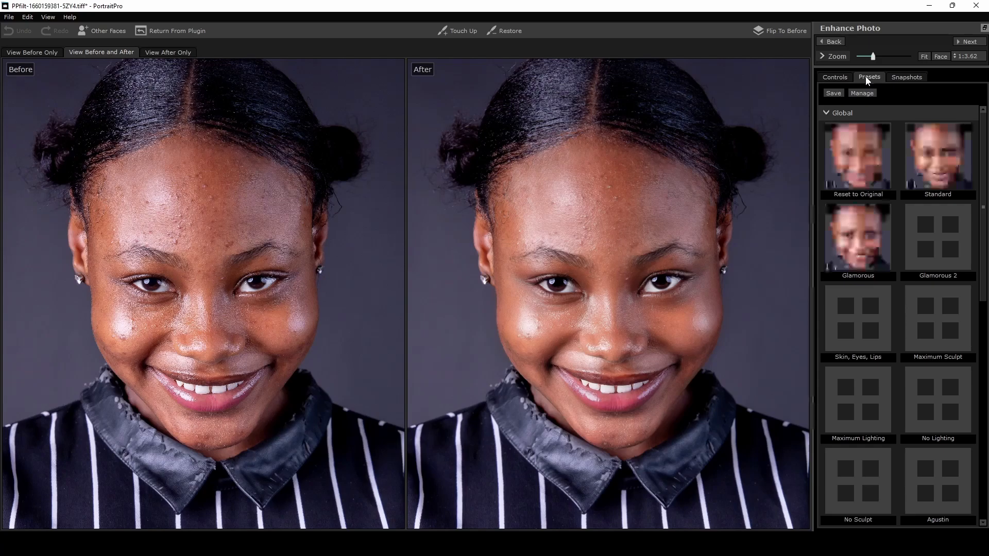
click(937, 164)
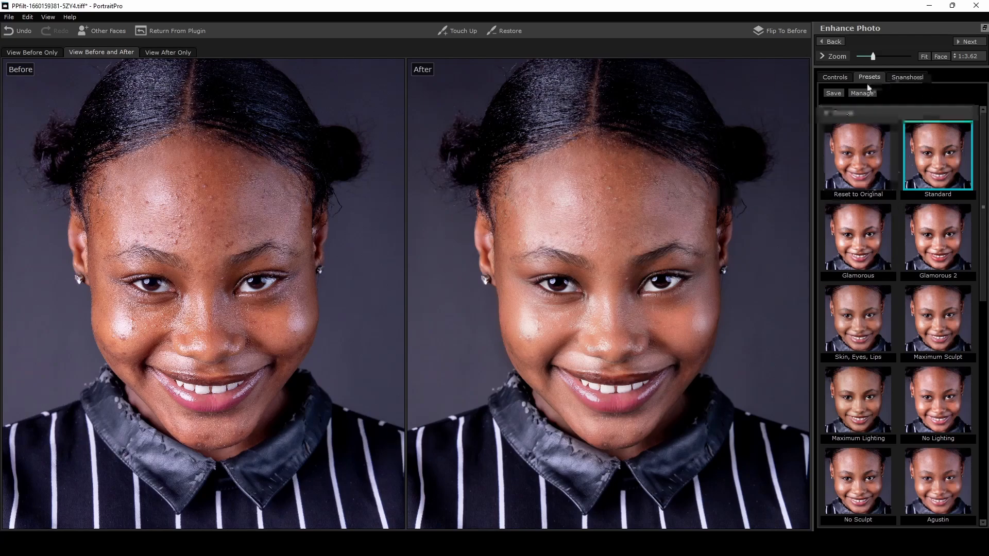
click(834, 77)
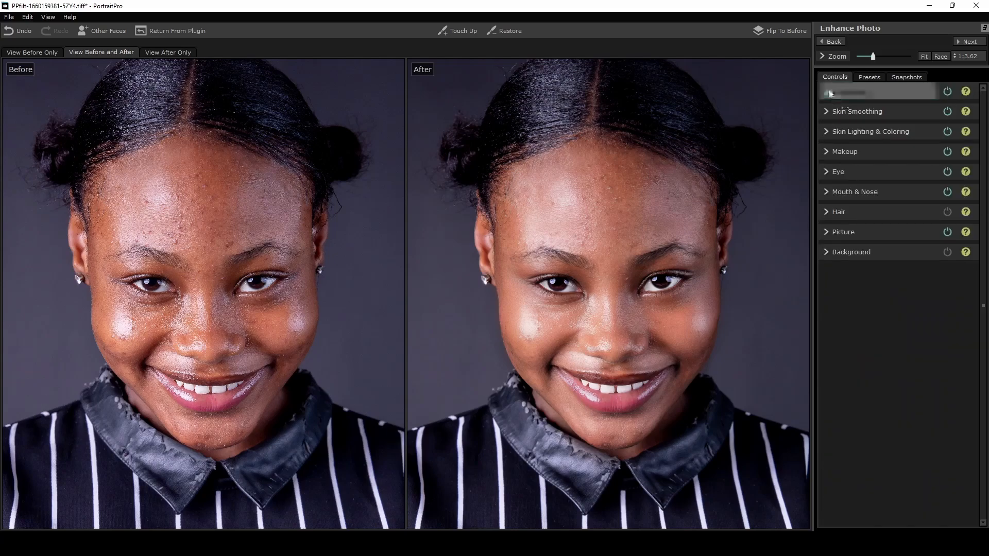
click(827, 92)
click(826, 112)
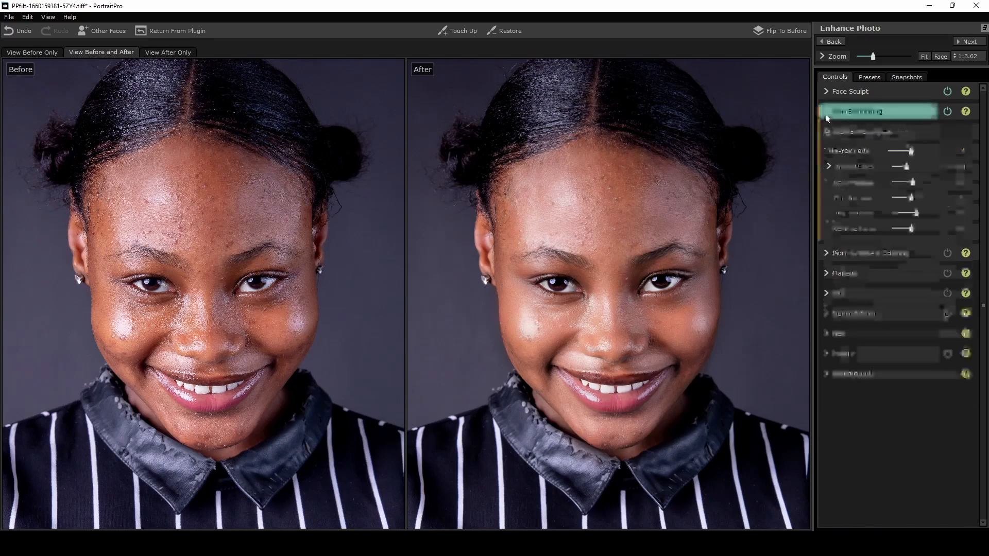
click(826, 112)
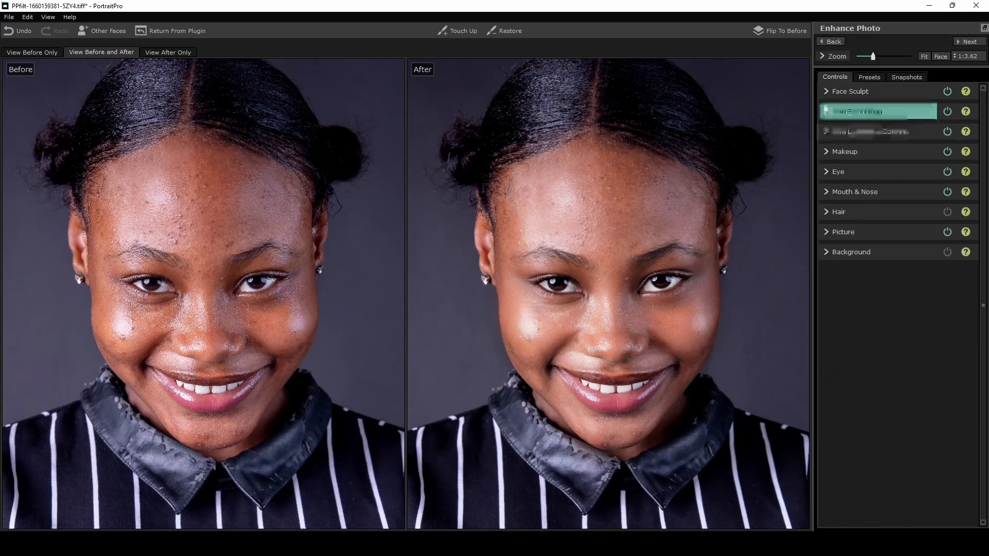
click(828, 131)
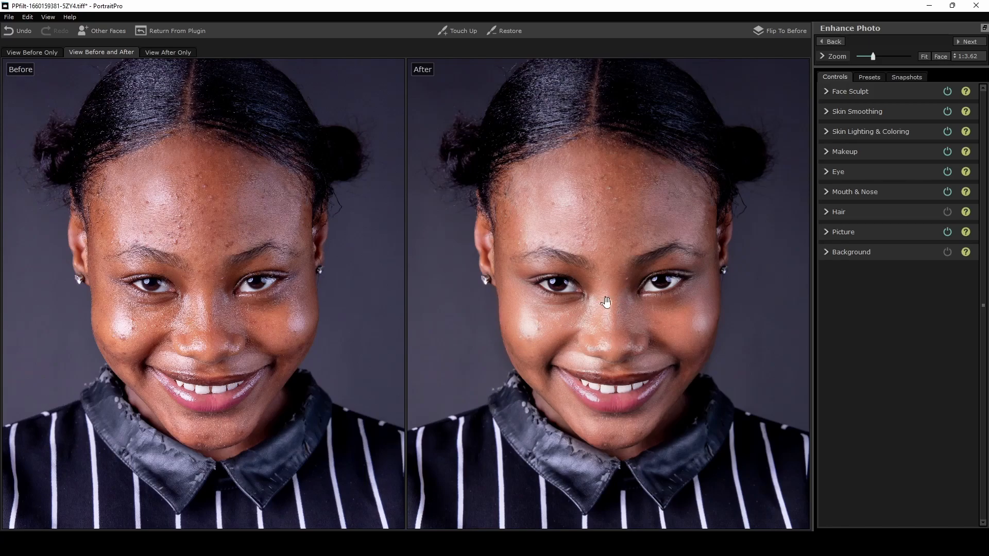
Compare the face with and without Face Sculpt, and leave Face Sculpt turned off
scroll(607, 303, down, 3)
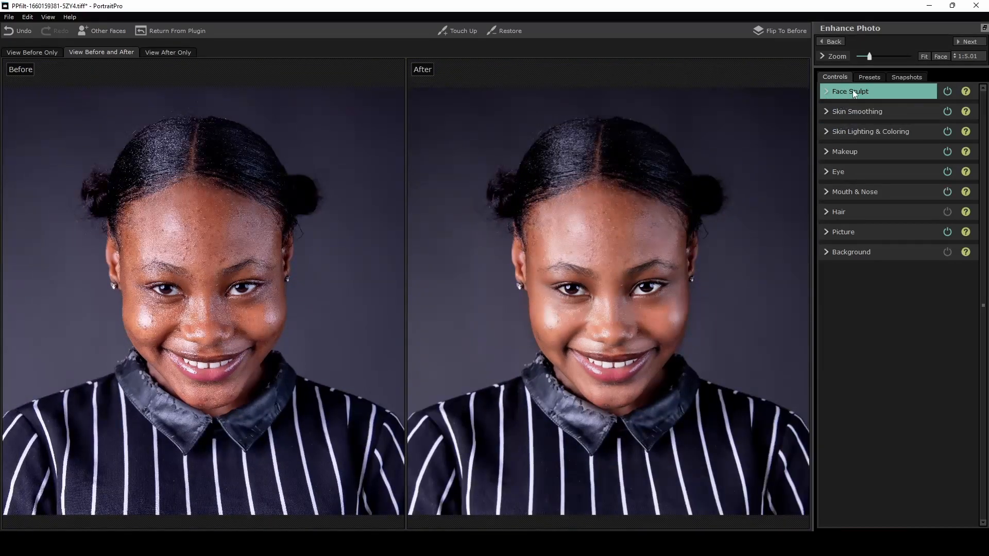
click(947, 91)
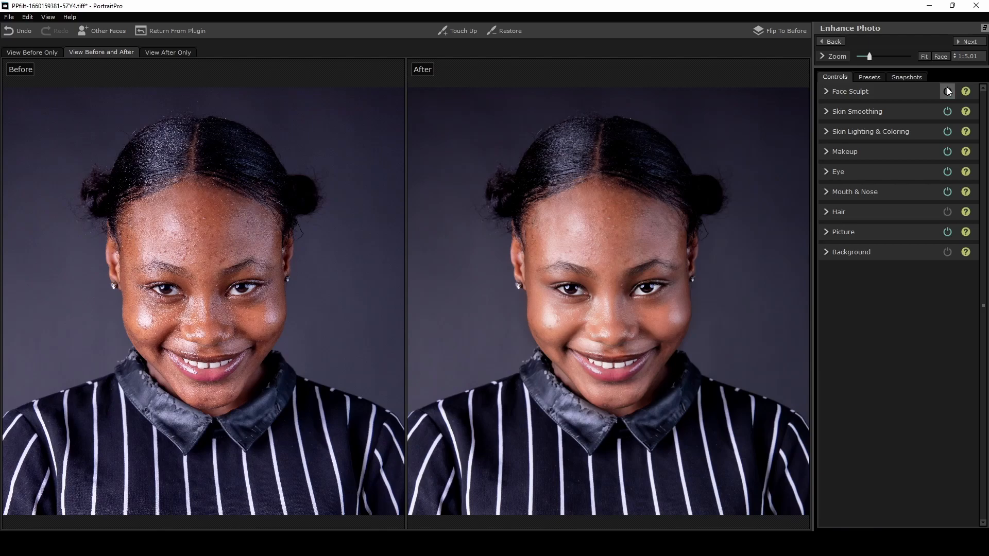
click(948, 91)
click(948, 91)
scroll(630, 312, up, 1)
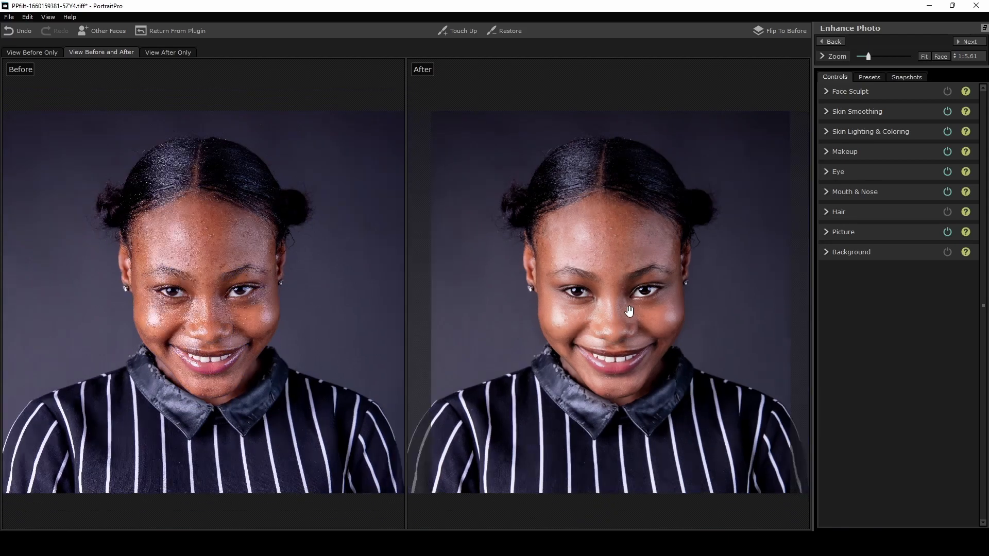
Set the Skin Smoothing Master Fade to 80 and check the smoothed skin across the whole face
click(823, 107)
drag(912, 153, 940, 152)
scroll(578, 194, up, 4)
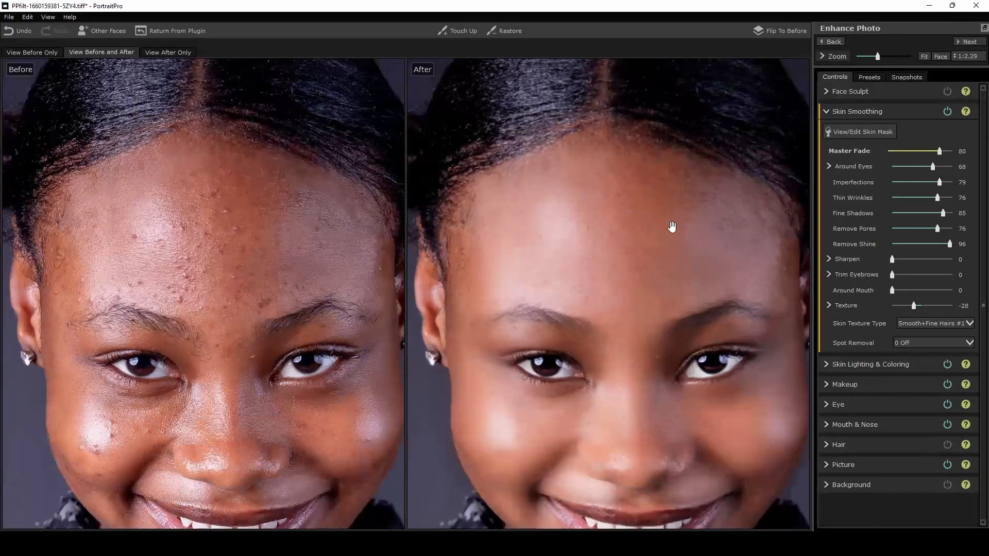
drag(656, 211, 614, 188)
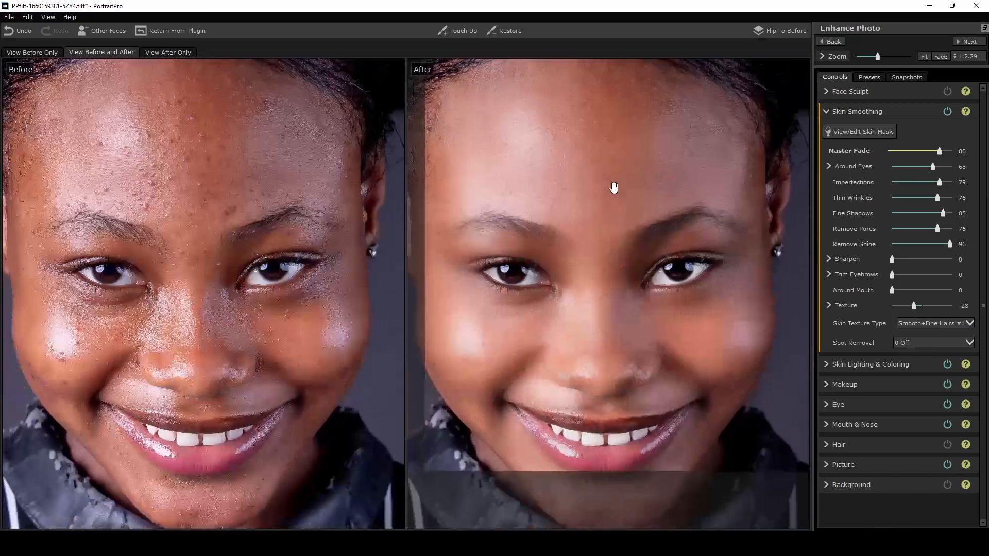
mouse_move(591, 308)
mouse_down()
mouse_move(592, 253)
mouse_move(600, 307)
mouse_up()
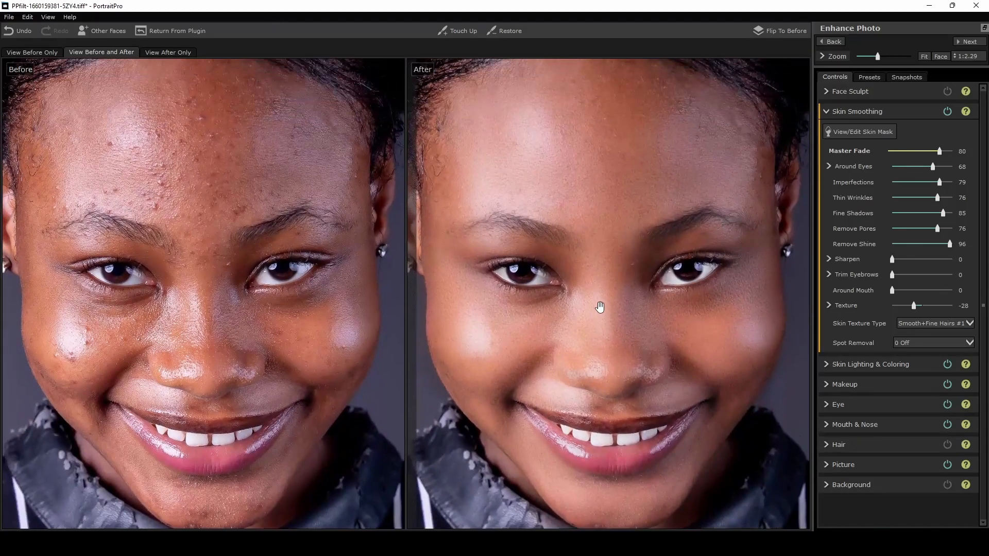
drag(607, 177, 619, 221)
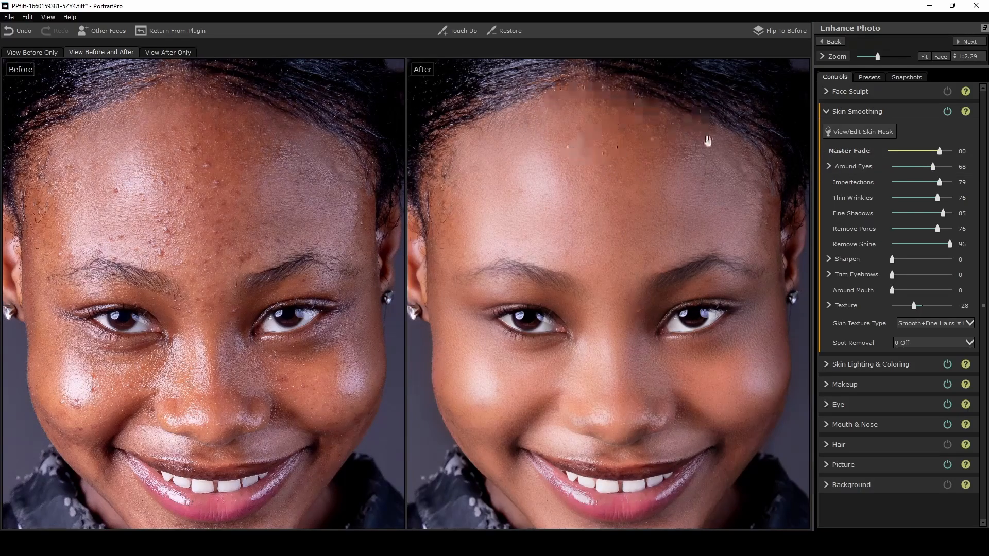
drag(711, 170, 680, 180)
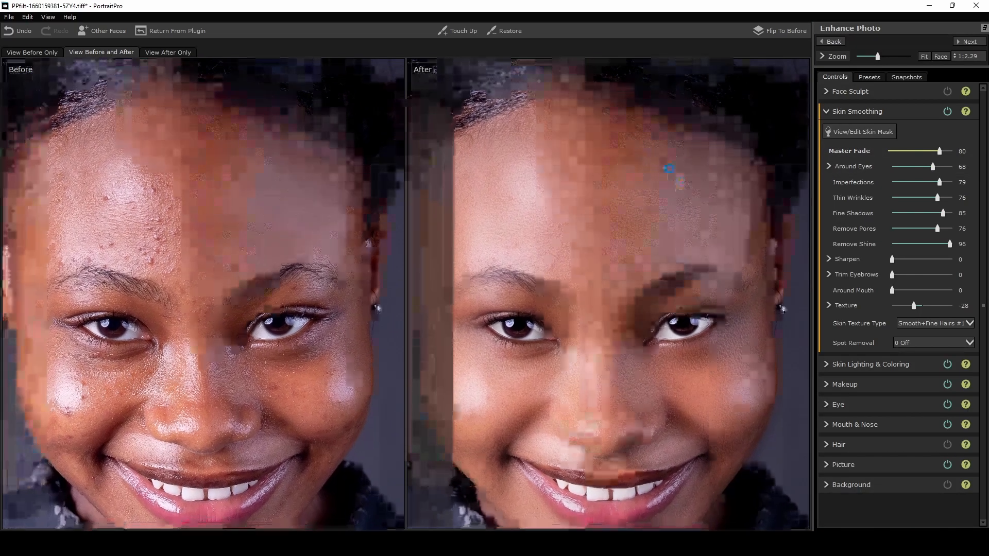
mouse_move(596, 150)
mouse_down()
mouse_move(621, 159)
mouse_move(589, 143)
mouse_up()
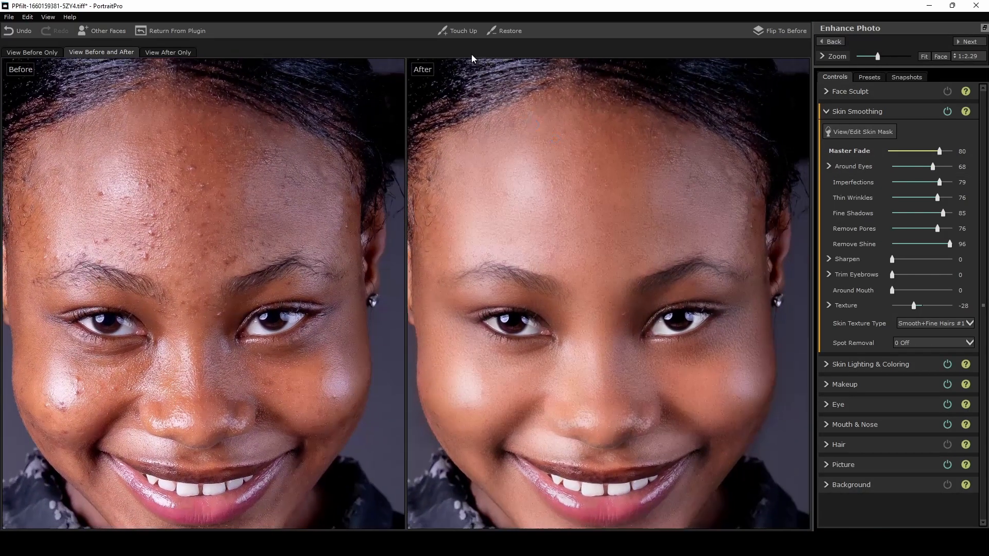
Start the Touch Up brush, brush the edge of the forehead, and reduce the brush size to 13
click(452, 30)
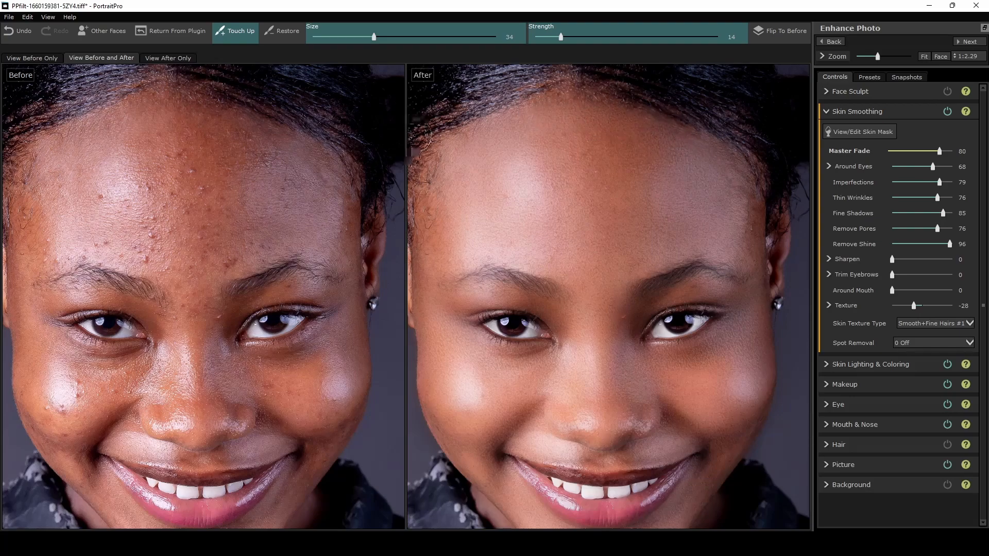
drag(514, 177, 492, 190)
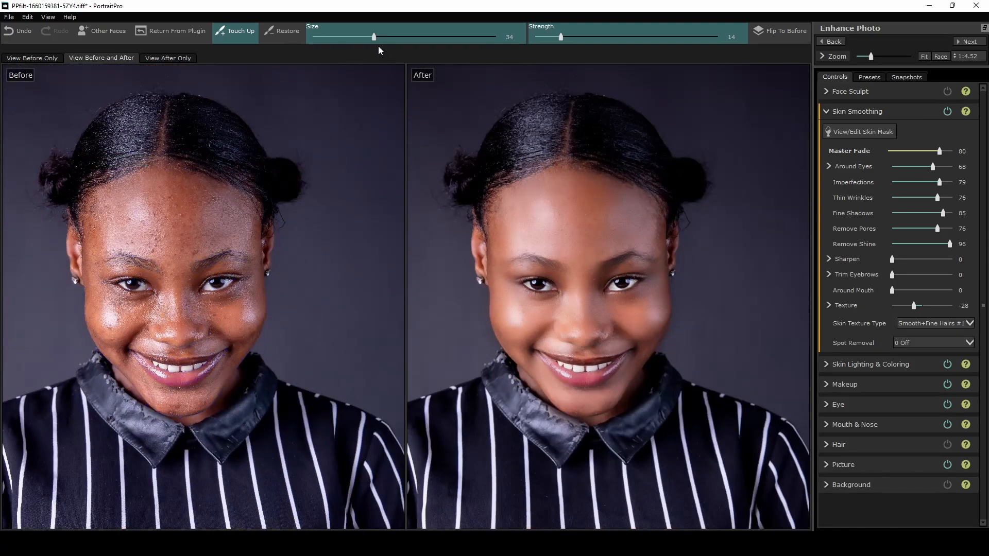
drag(351, 37, 350, 37)
scroll(499, 179, down, 2)
drag(354, 38, 335, 37)
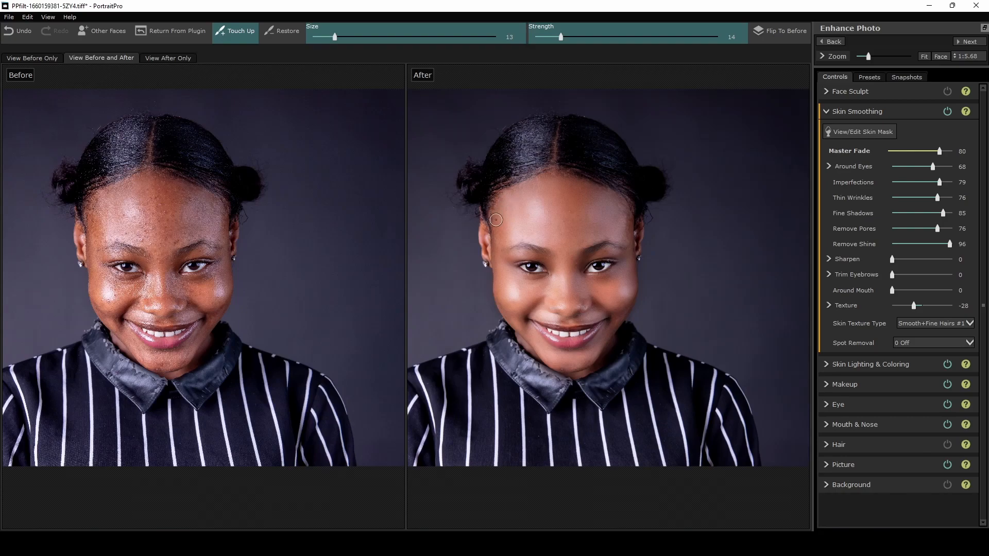
Touch up the skin on the cheek and lower face with the smaller brush, and leave Touch Up mode
scroll(587, 327, up, 3)
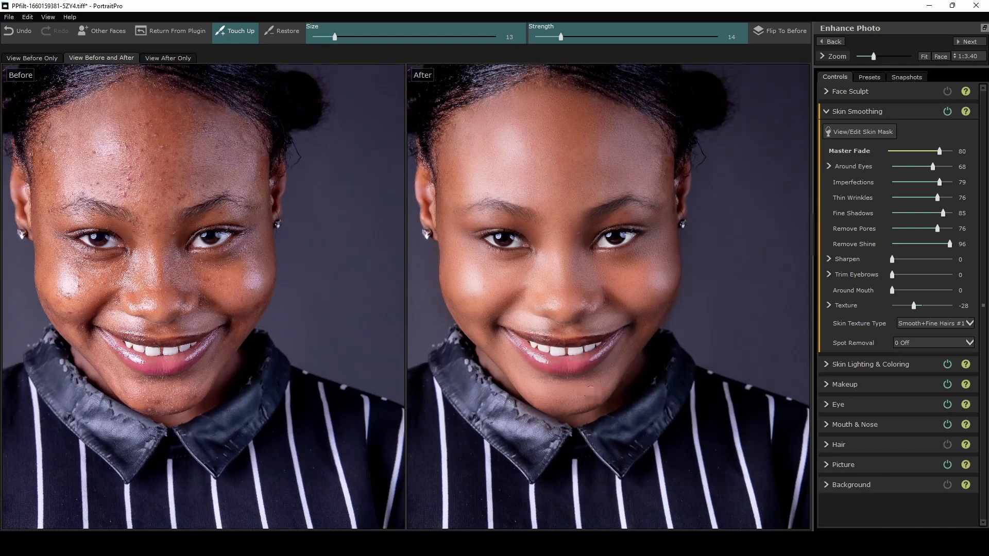
drag(457, 313, 444, 300)
drag(547, 310, 591, 299)
click(227, 24)
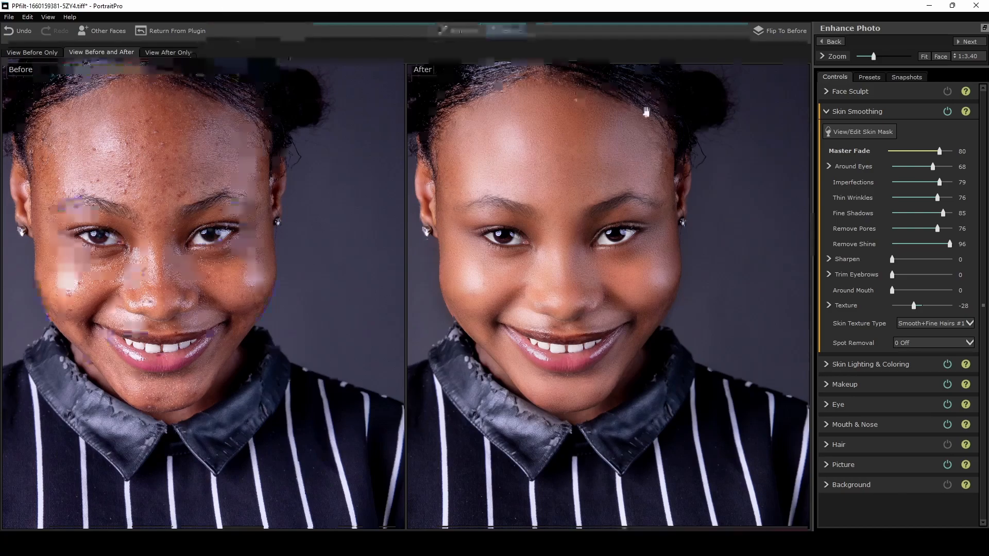
Review the smoothed skin across the whole portrait and close the Skin Smoothing settings
mouse_move(938, 153)
mouse_down()
mouse_move(929, 153)
mouse_move(941, 156)
mouse_up()
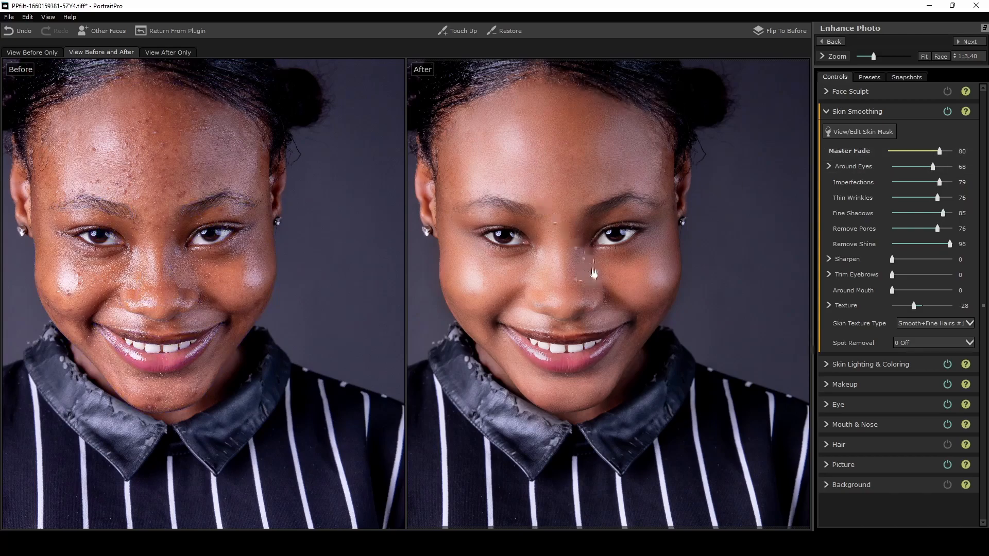
scroll(576, 202, down, 3)
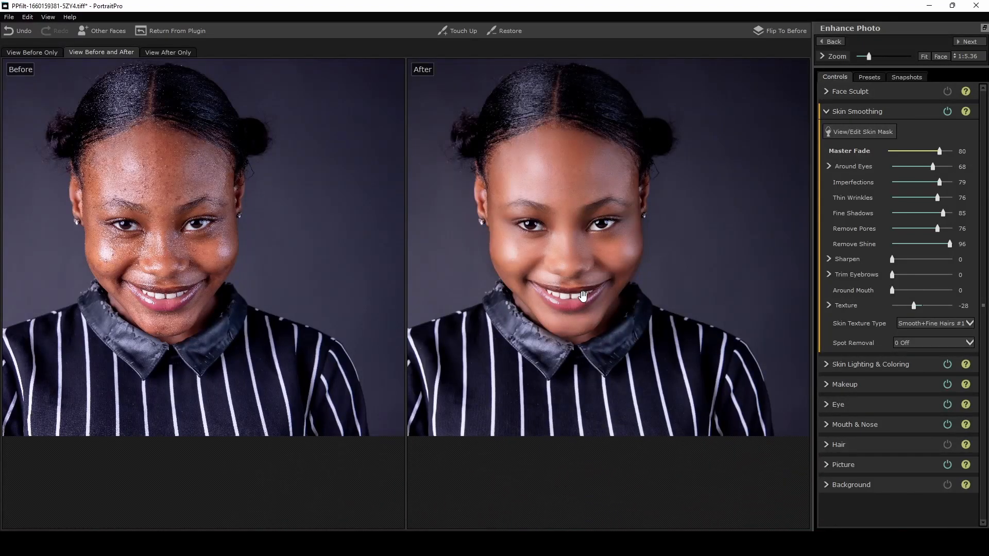
click(857, 112)
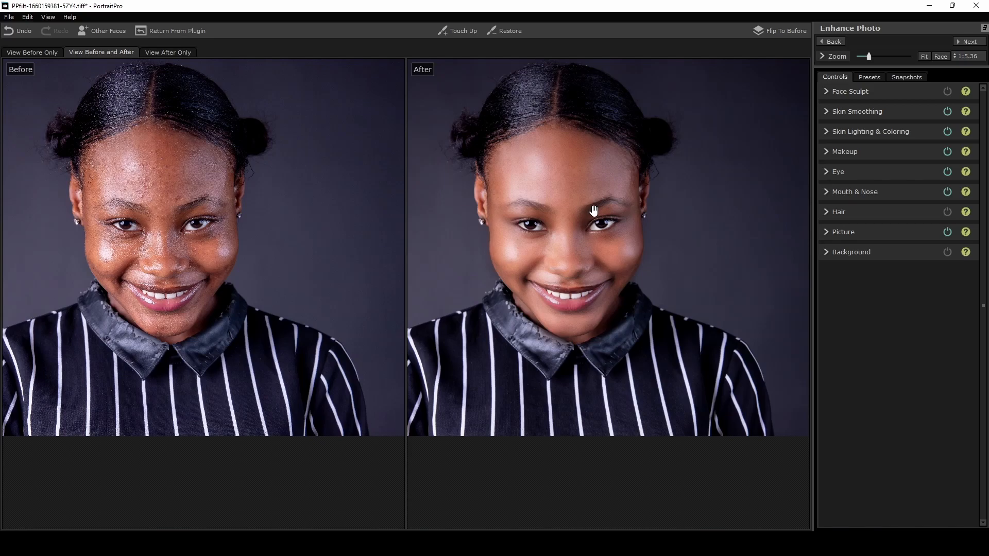
scroll(594, 210, up, 2)
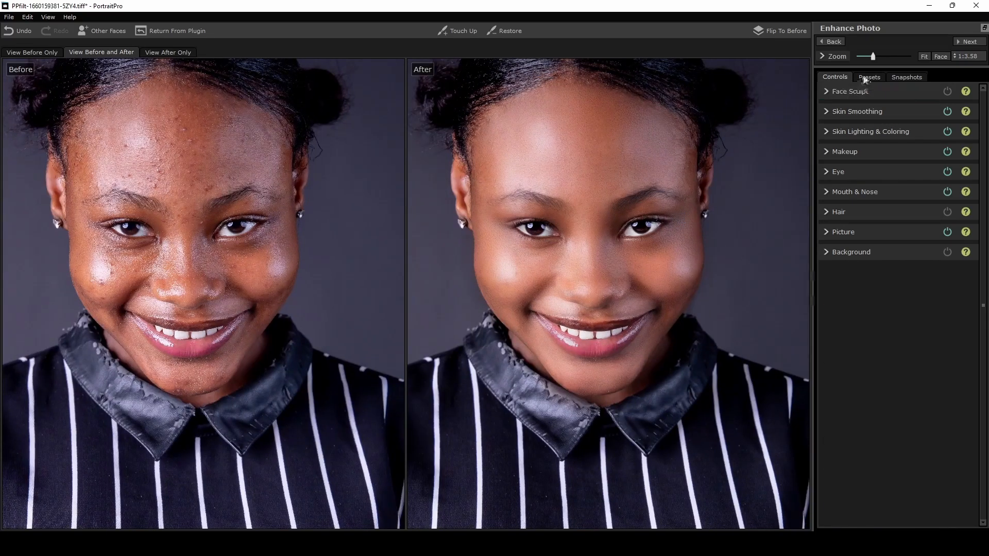
Apply the Brighten & Sharpen preset from the Eyes presets to the portrait
click(865, 78)
click(899, 113)
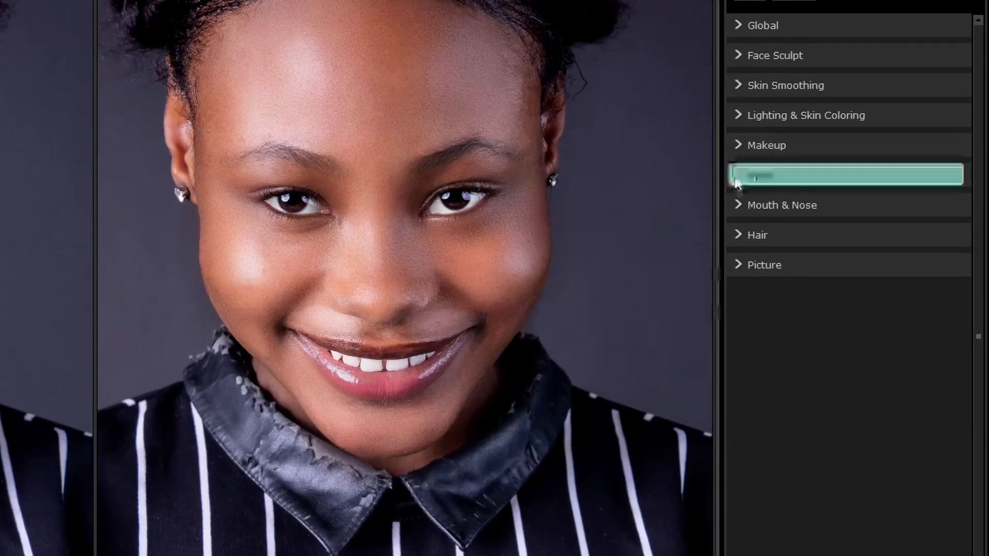
click(737, 177)
scroll(735, 181, down, 3)
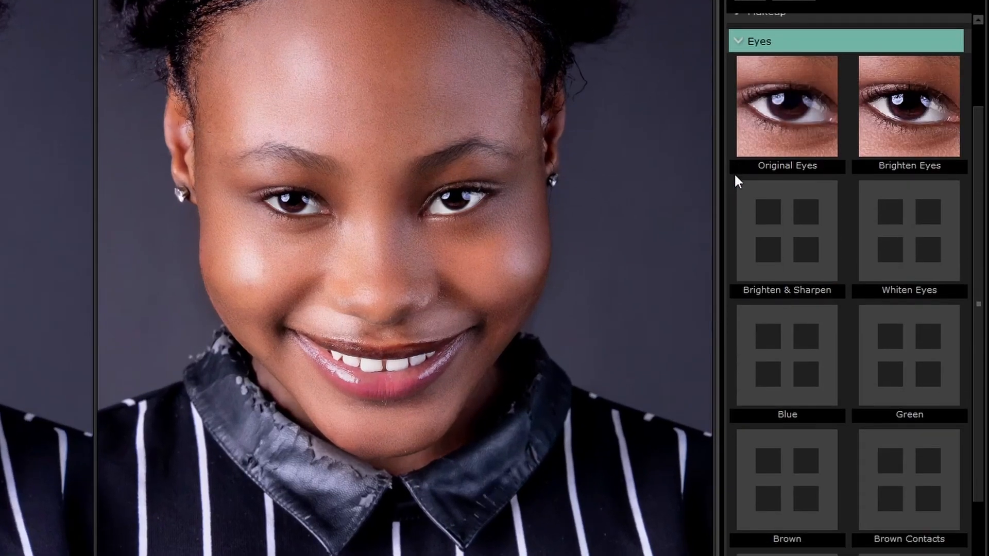
click(799, 233)
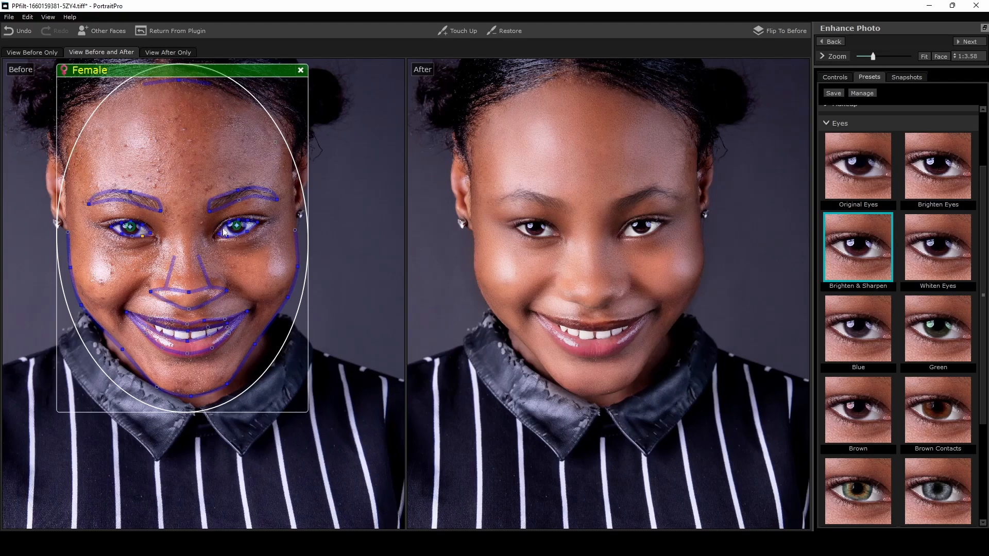
Fit the lower outline near the outer corner of the eye beside the visible earring, and check the eyes
scroll(224, 232, up, 4)
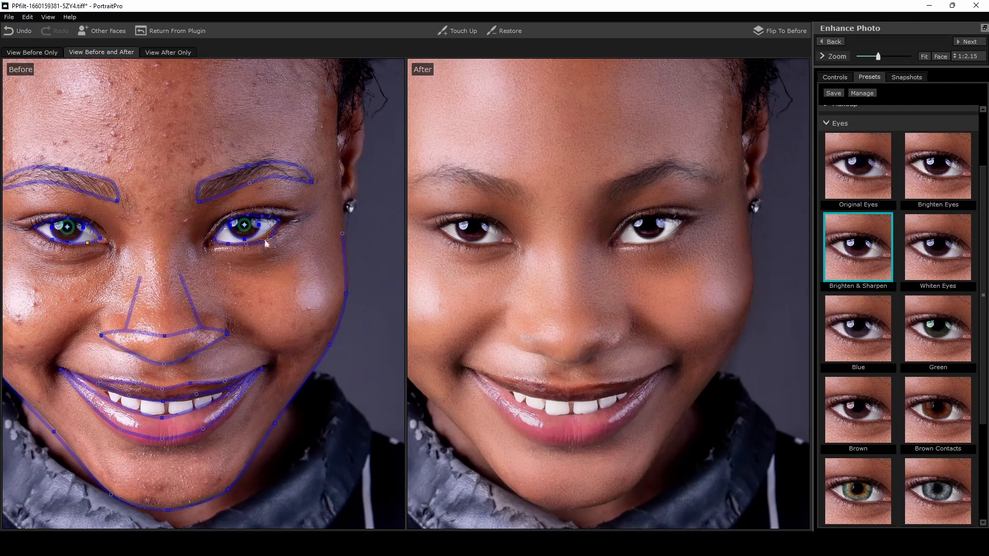
drag(265, 240, 263, 236)
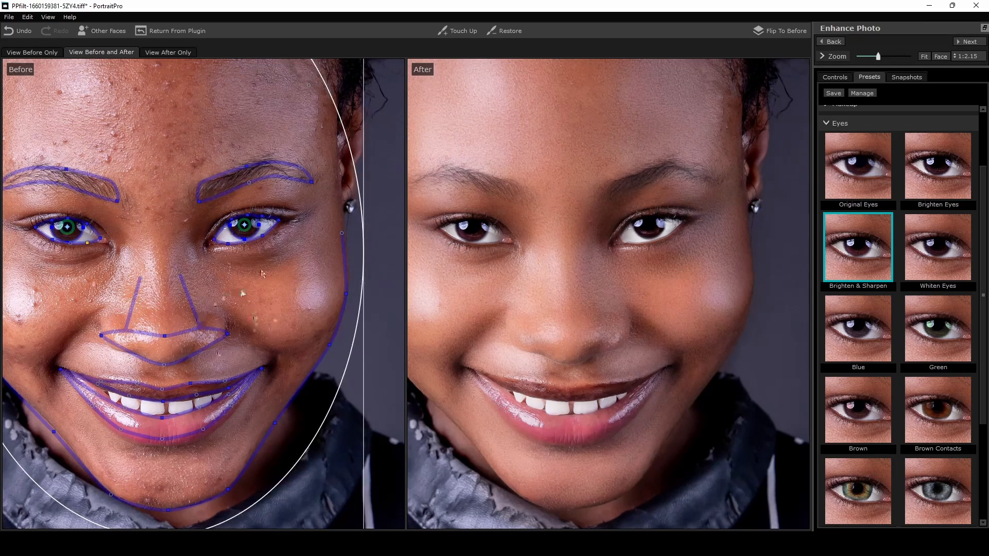
scroll(591, 245, down, 3)
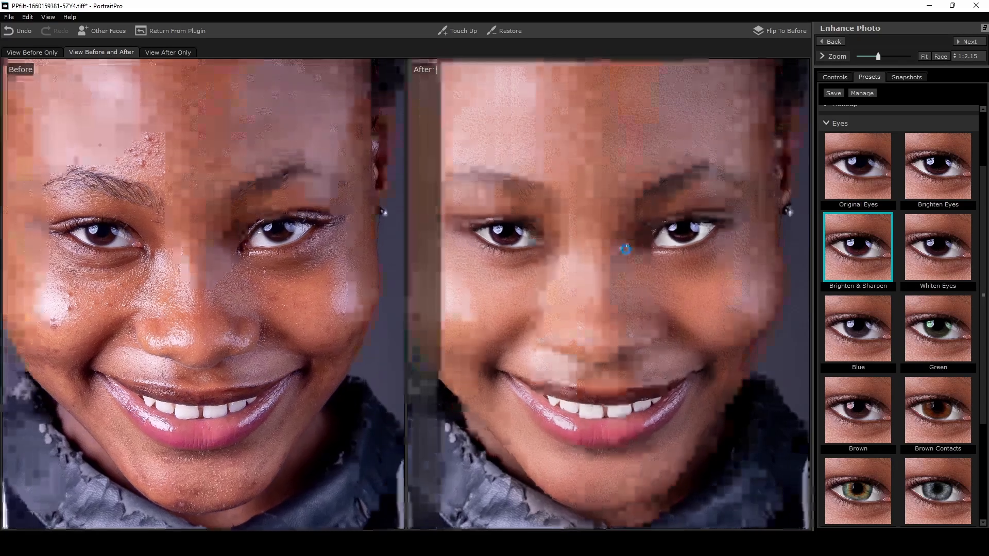
scroll(628, 249, down, 1)
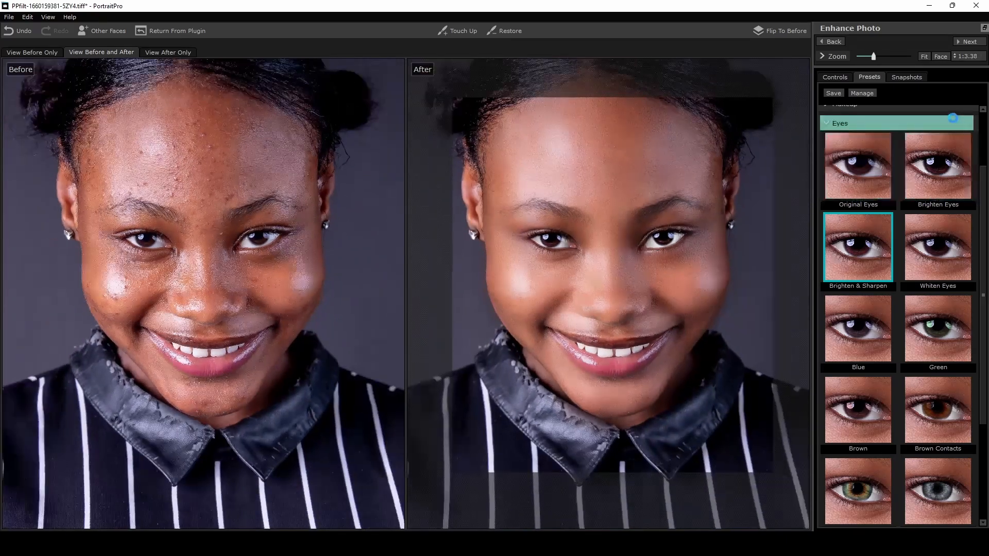
Add lipstick from the Makeup settings at strength 60 and pick a crimson colour for it
click(833, 77)
click(824, 172)
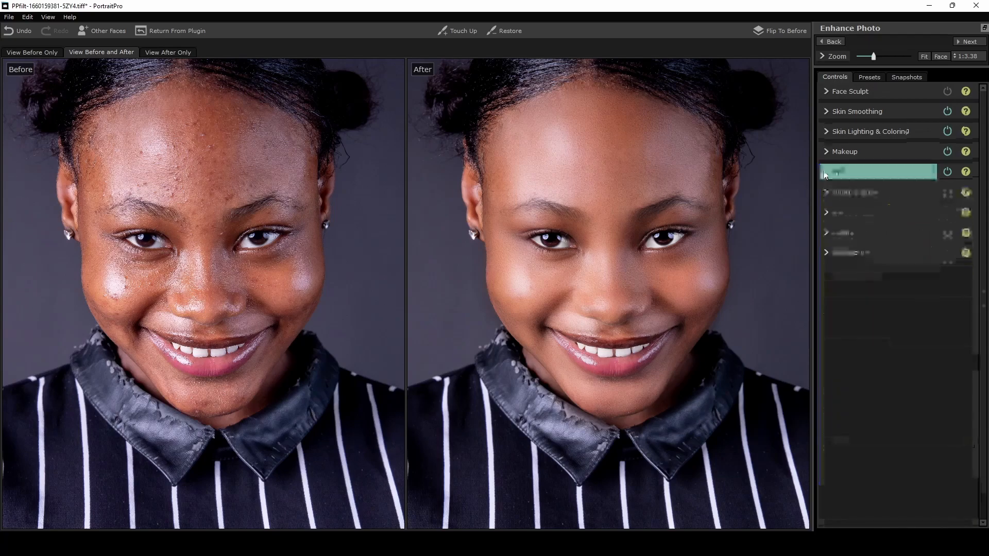
click(827, 153)
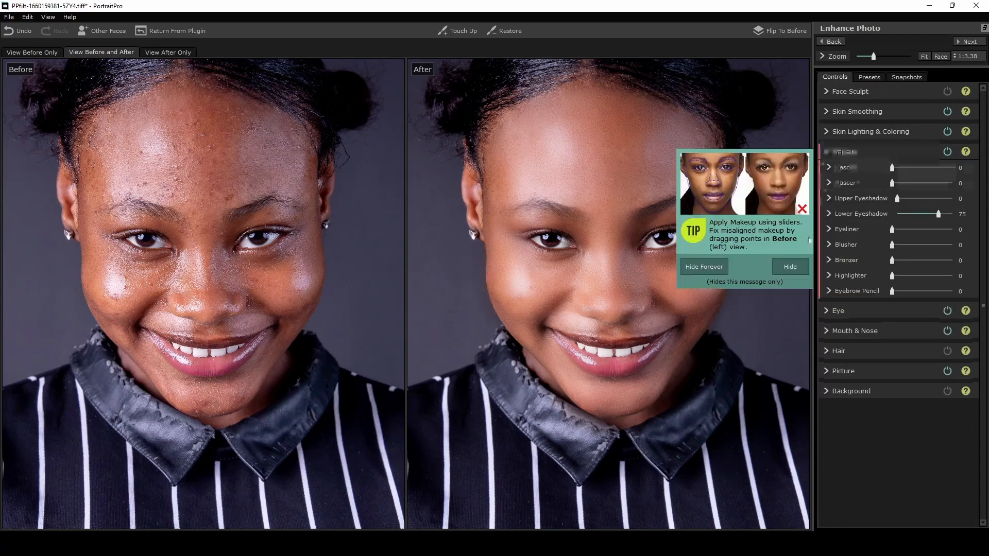
click(830, 168)
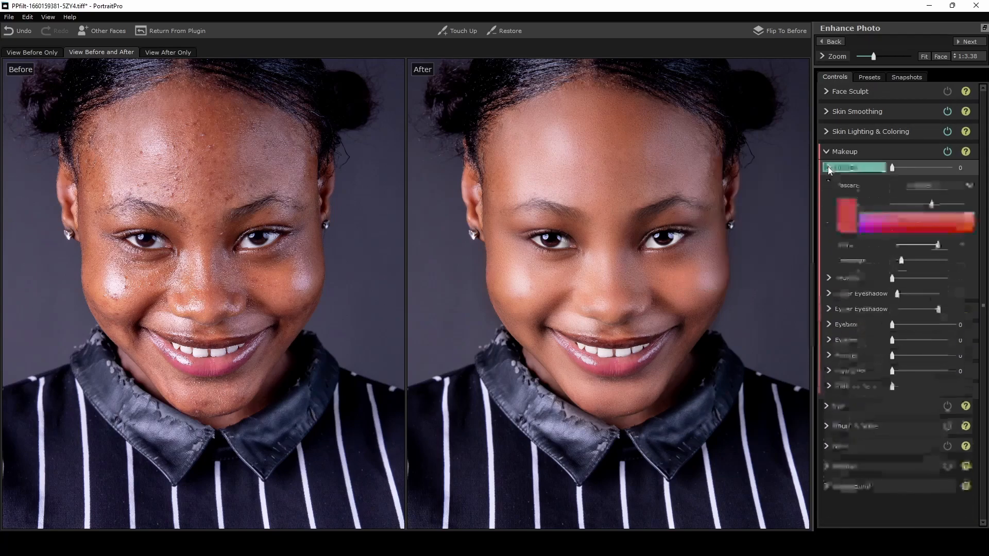
drag(893, 168, 927, 170)
drag(920, 228, 896, 234)
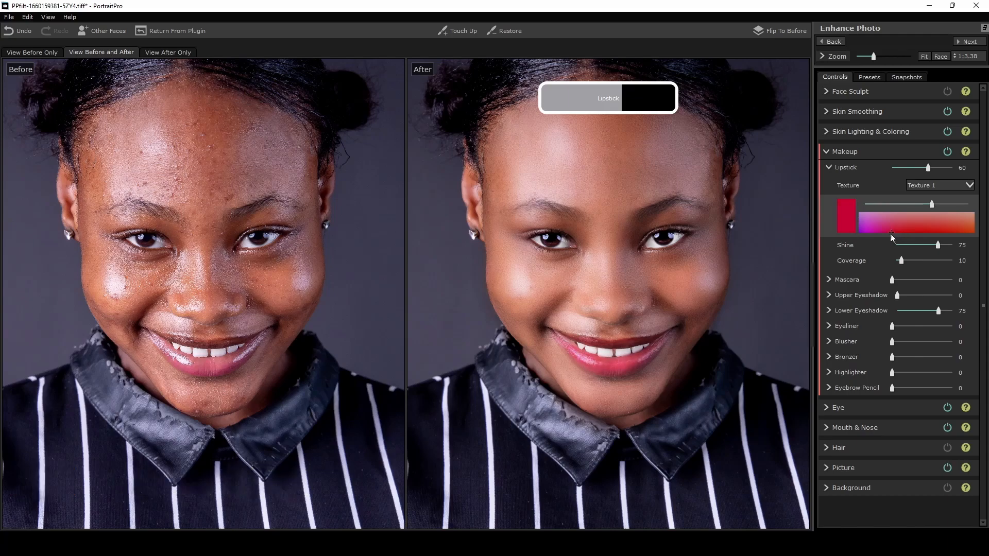
Refine the lipstick to strength 62 with a deeper red colour, and close its settings
click(892, 230)
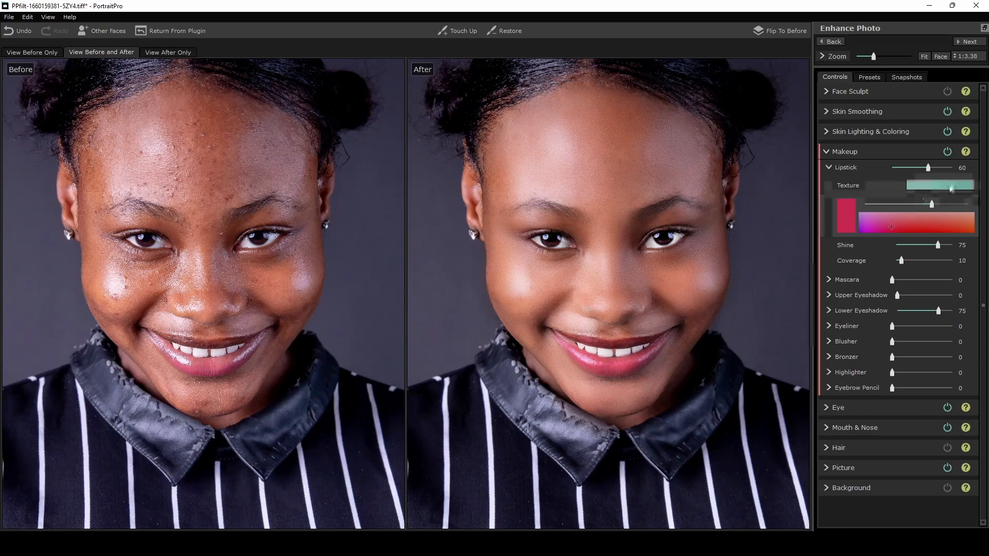
drag(928, 167, 930, 167)
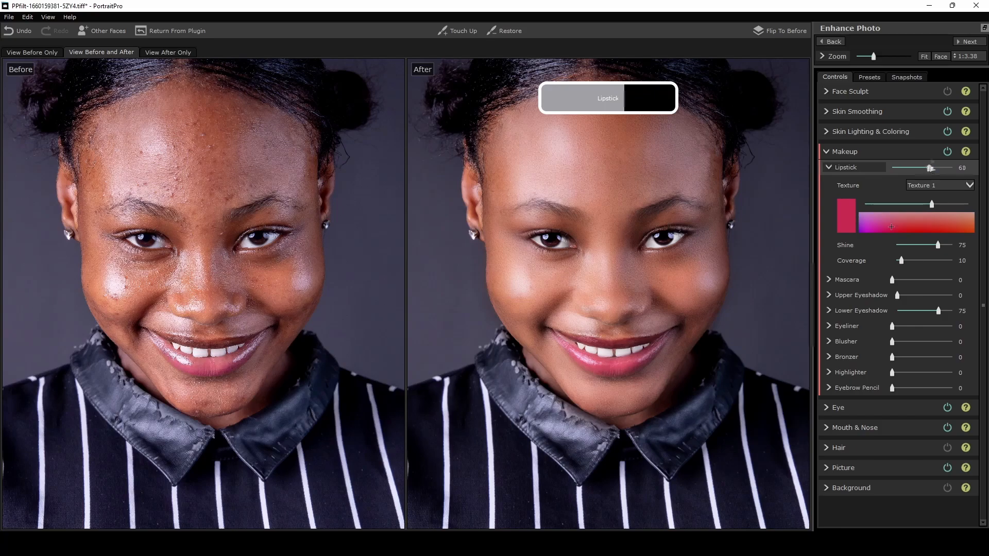
click(890, 227)
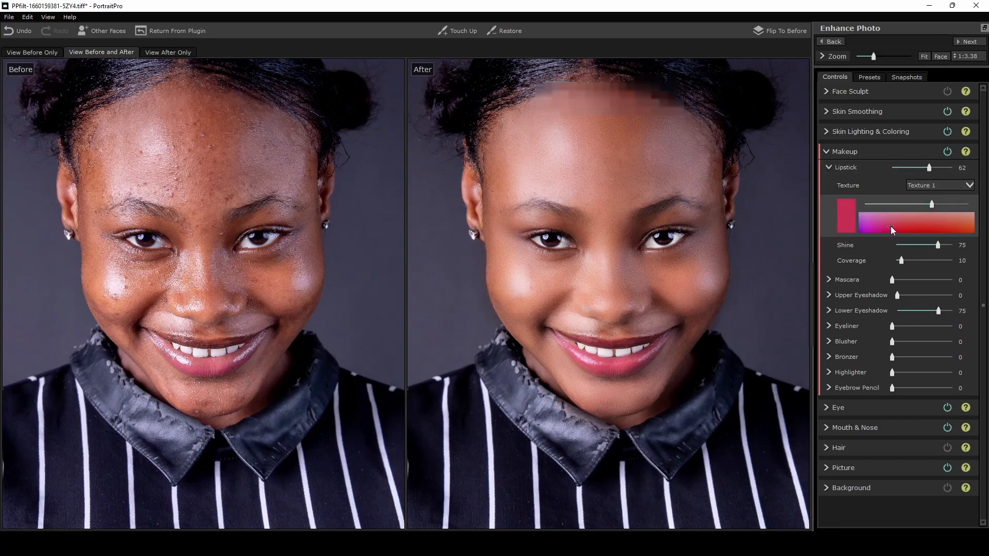
drag(891, 227, 899, 230)
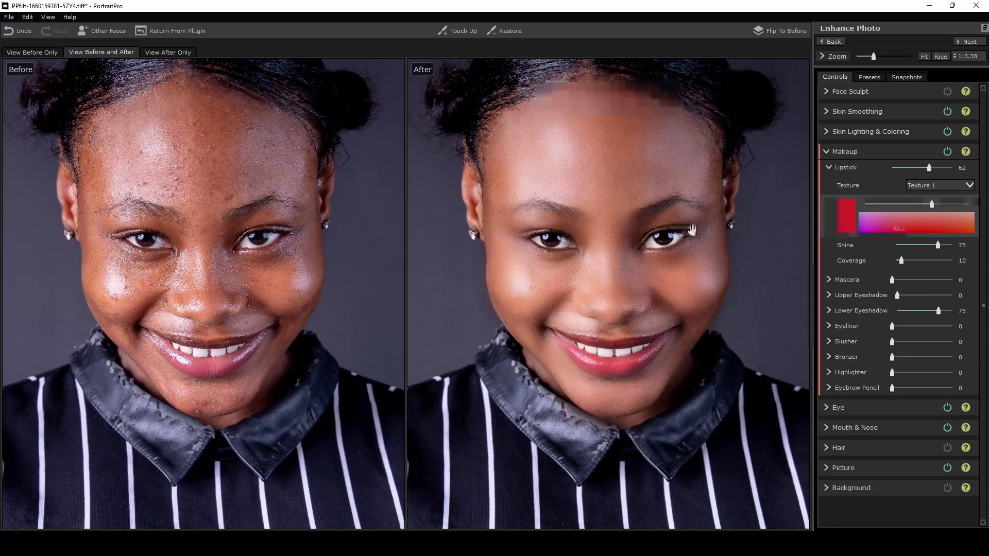
click(829, 167)
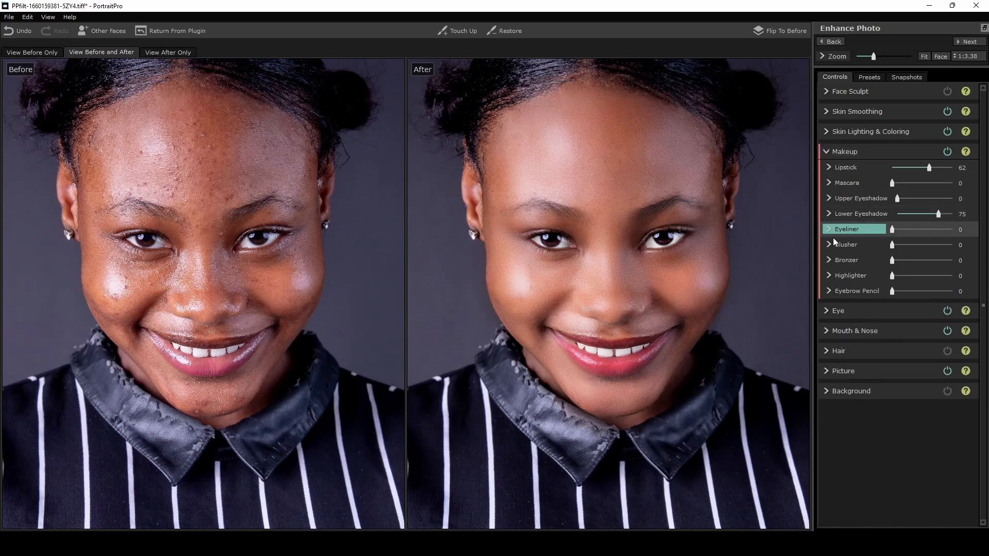
Set the Eyebrow Pencil strength to 27 for both brows, dismissing the tip
click(829, 291)
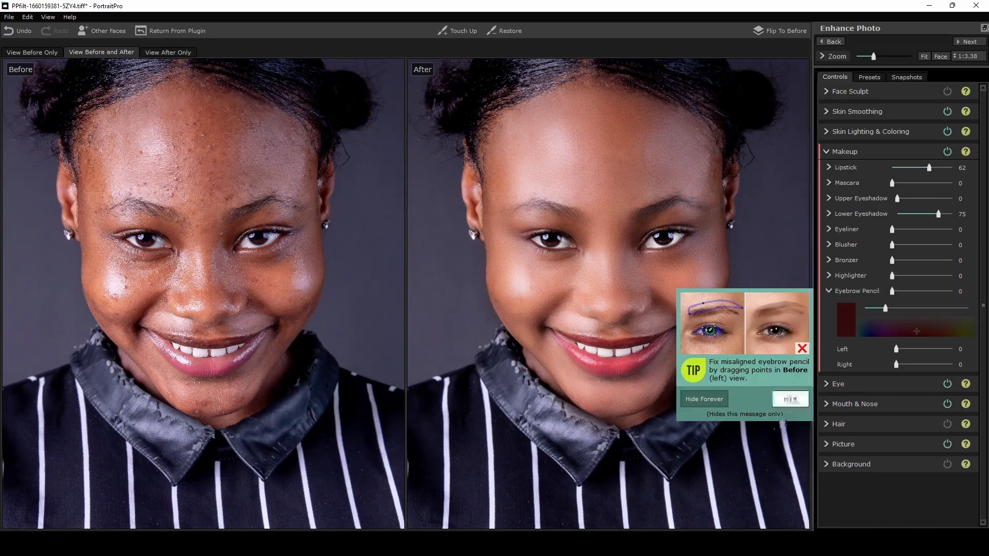
click(790, 399)
drag(896, 291, 909, 290)
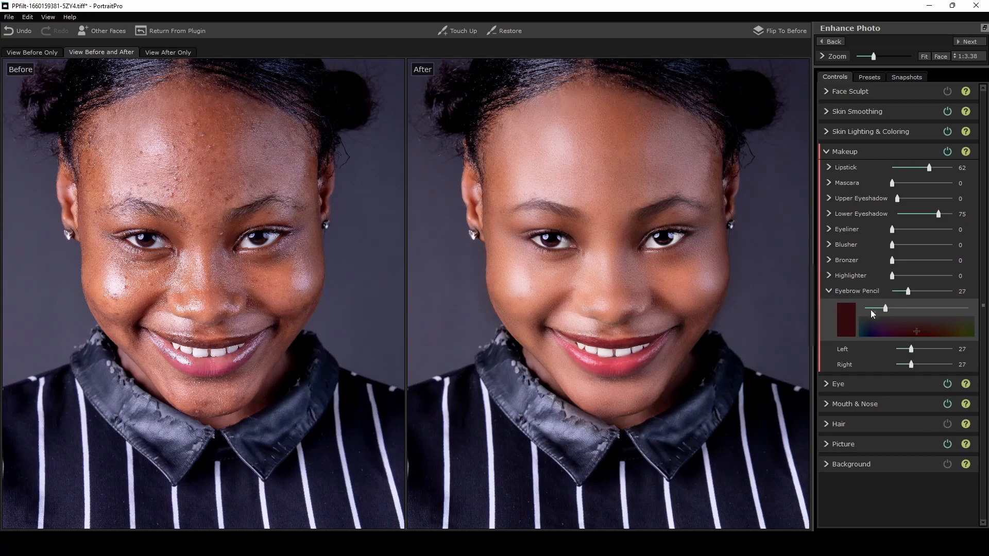
click(832, 292)
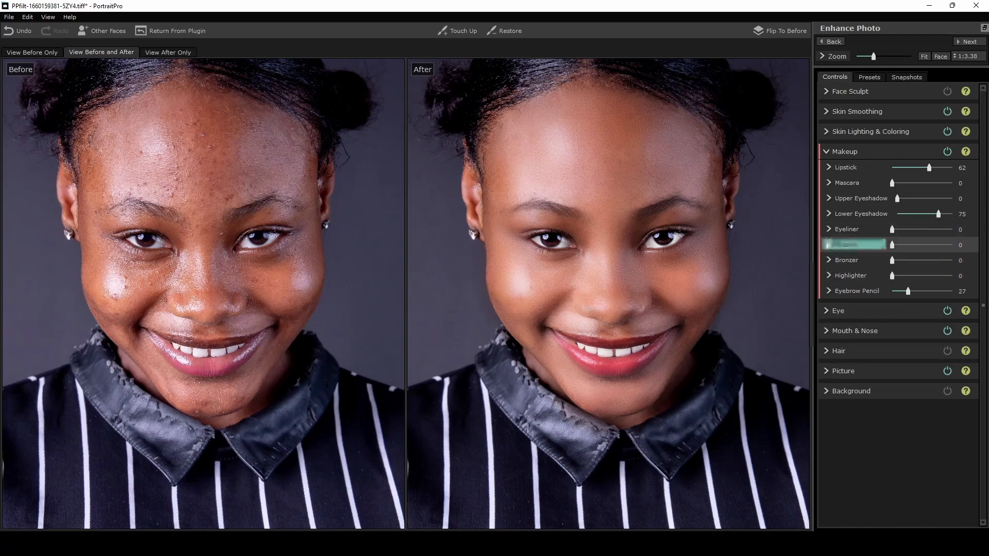
Add blusher to the cheeks at strength 58 with a soft red colour
click(826, 243)
drag(894, 248, 920, 251)
mouse_move(938, 296)
mouse_down()
mouse_move(930, 311)
mouse_move(898, 309)
mouse_move(907, 303)
mouse_up()
drag(919, 245, 927, 247)
drag(909, 305, 913, 304)
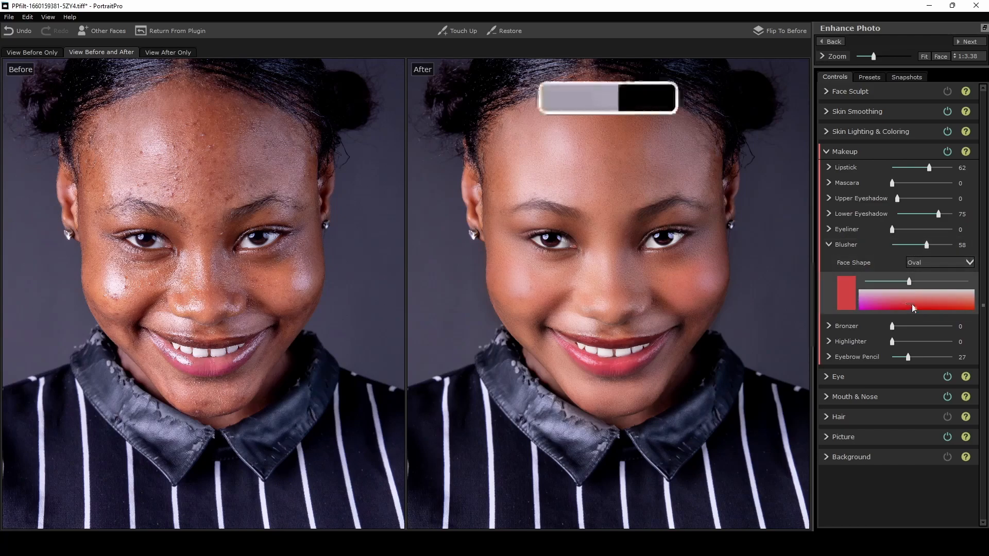
click(830, 247)
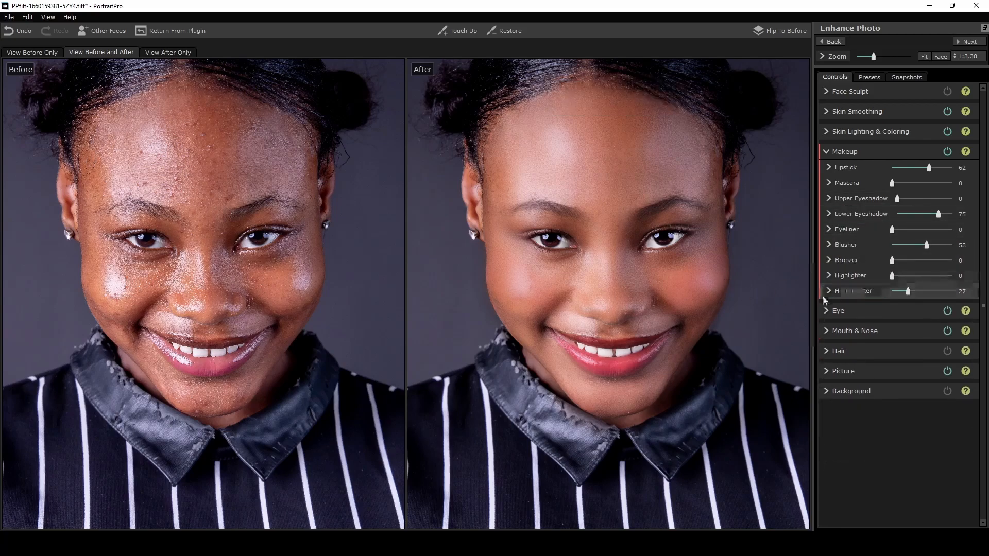
Set the Upper Eyeshadow strength to 53 and choose the Almond shape for it
click(829, 200)
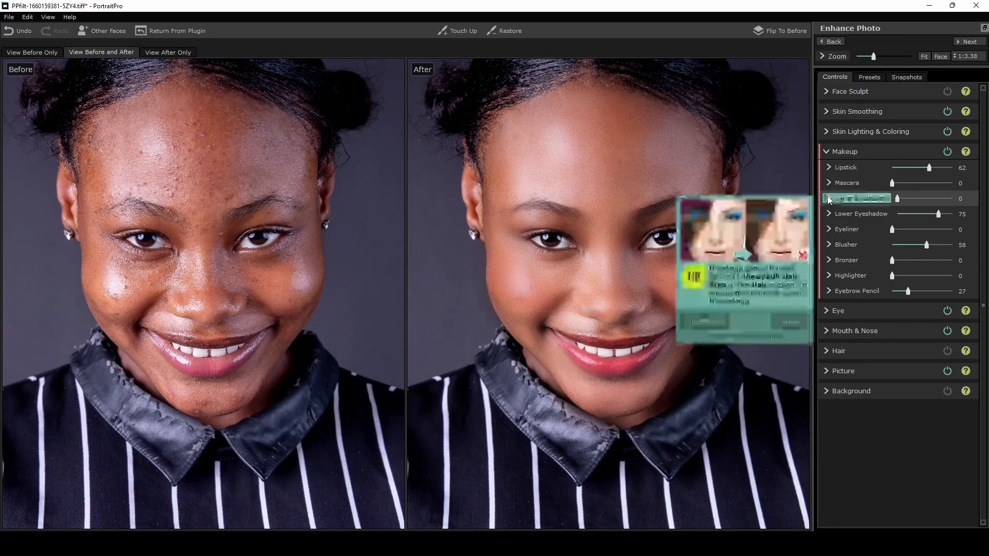
click(788, 320)
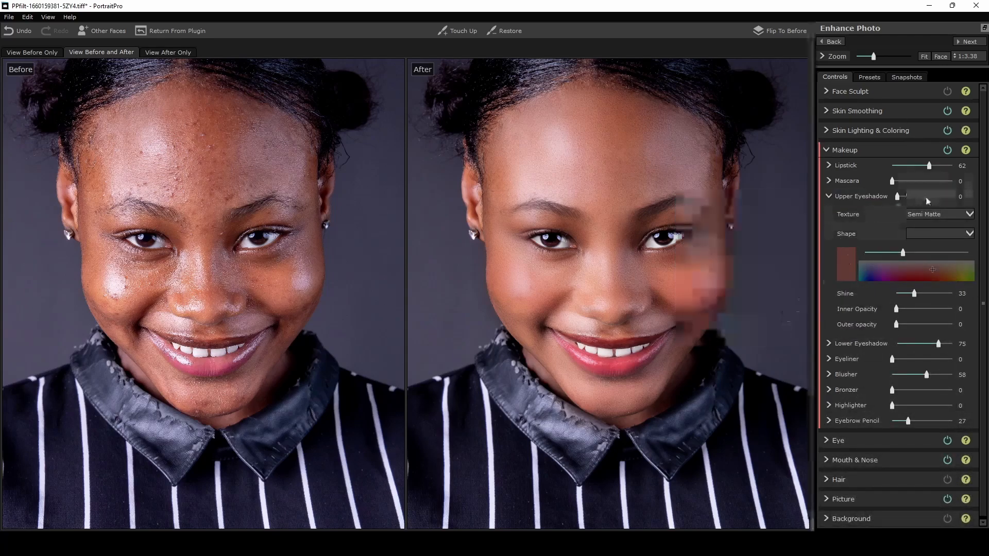
drag(899, 199, 927, 197)
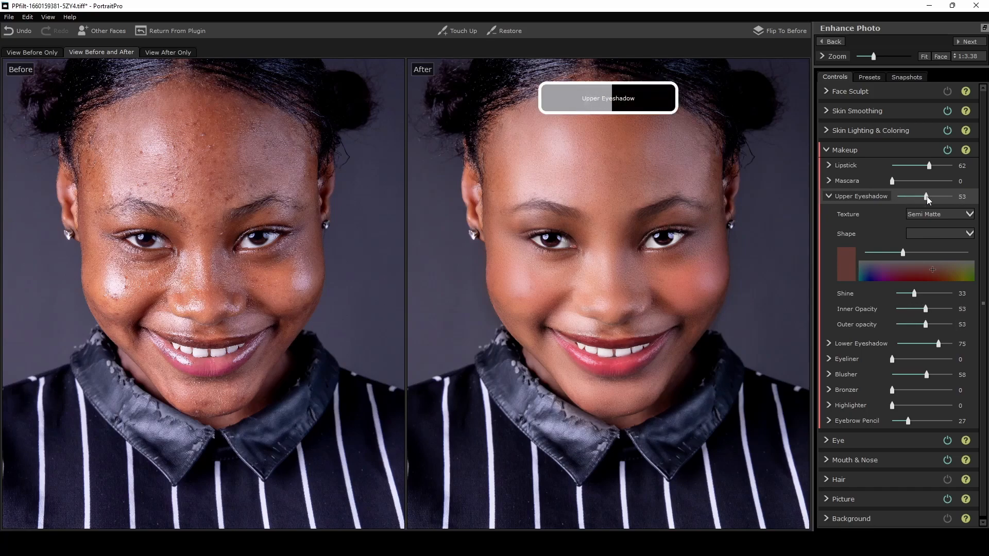
click(943, 235)
click(933, 250)
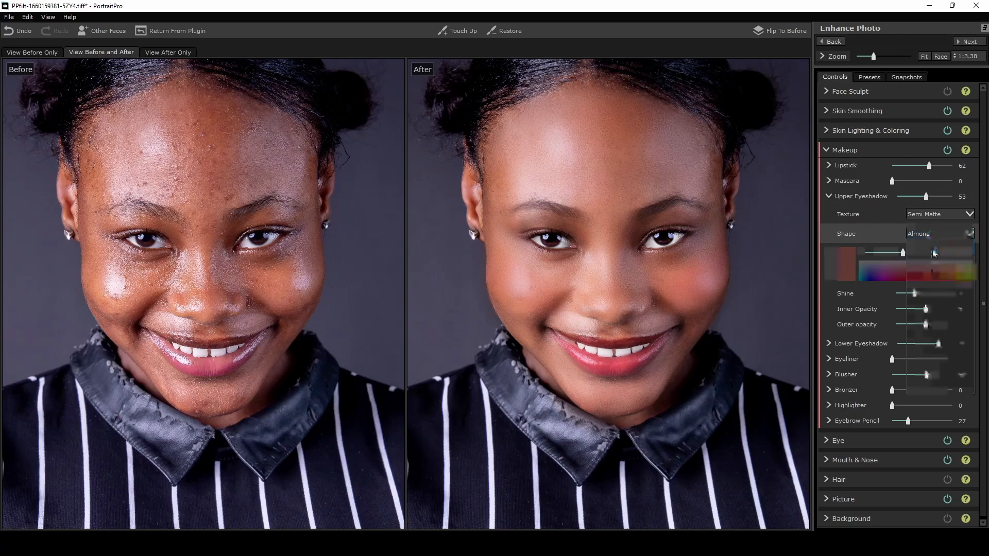
click(825, 196)
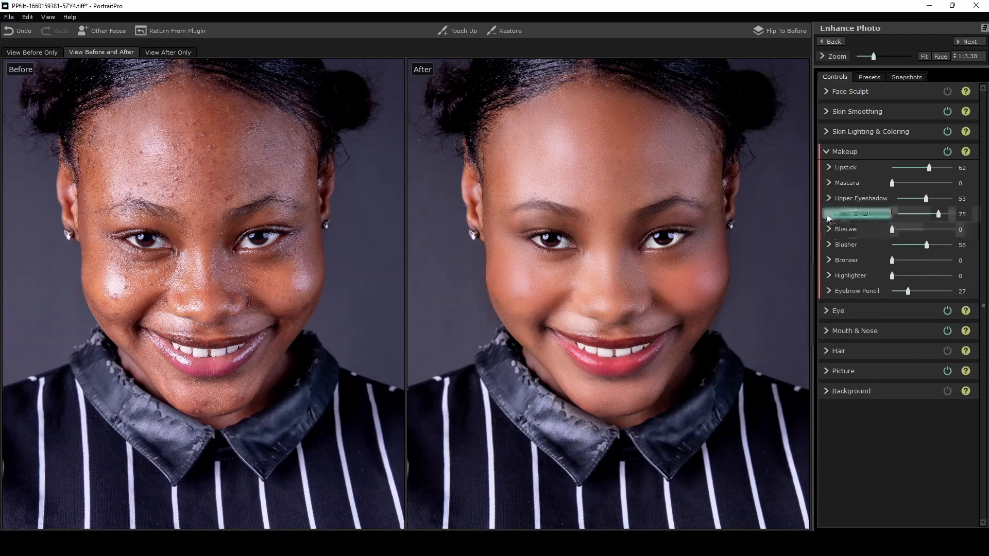
Set the Eyeliner strength to 29, check the whole portrait, and close the Makeup settings
drag(893, 230, 912, 233)
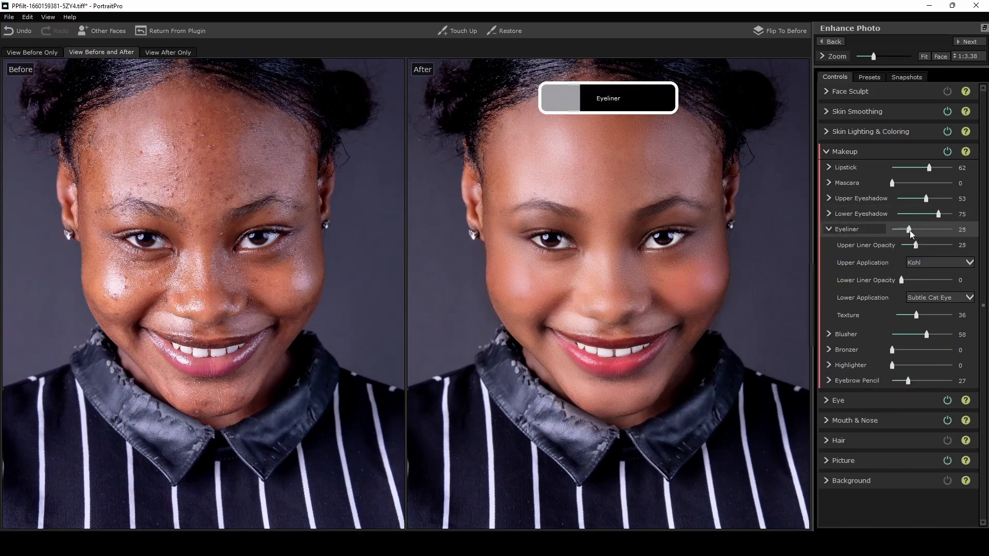
scroll(612, 286, up, 1)
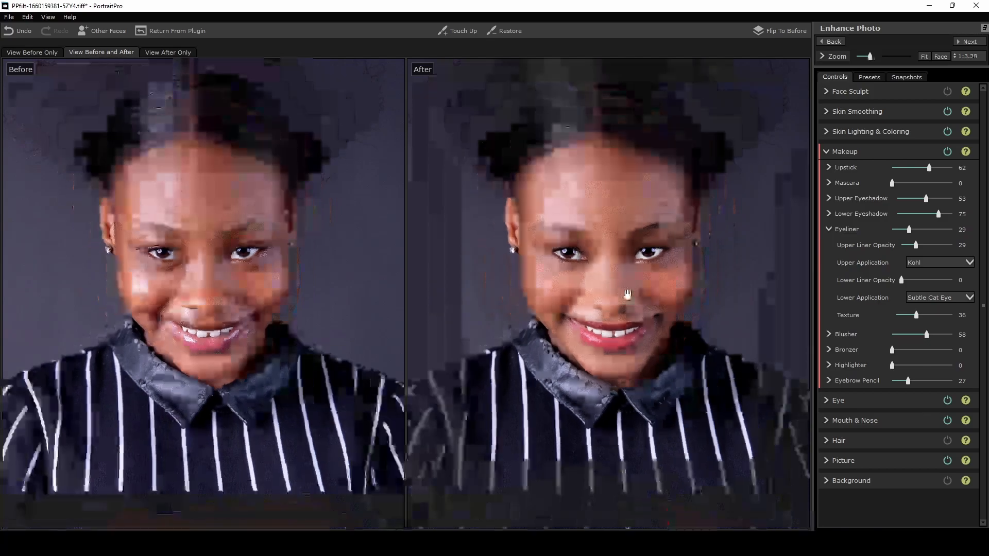
scroll(688, 322, down, 2)
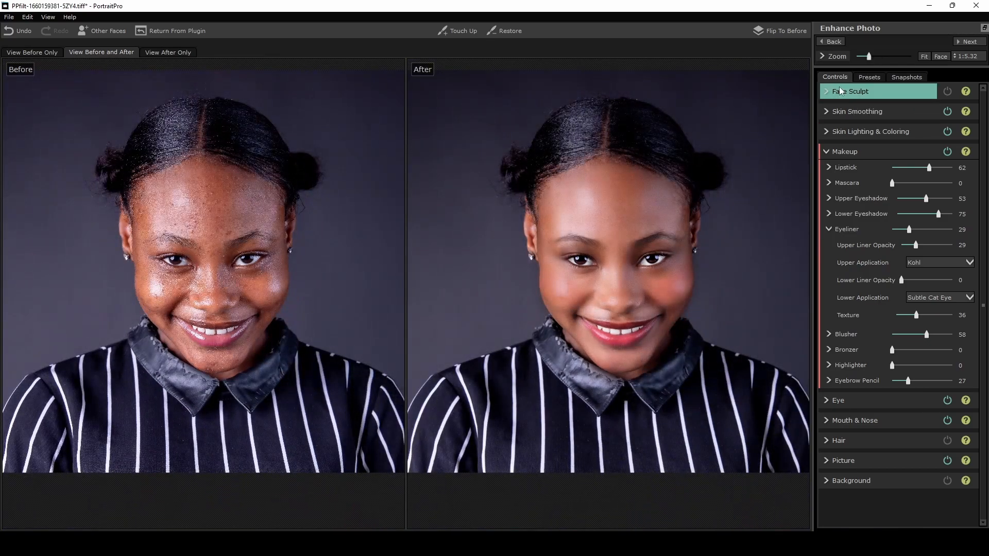
click(826, 152)
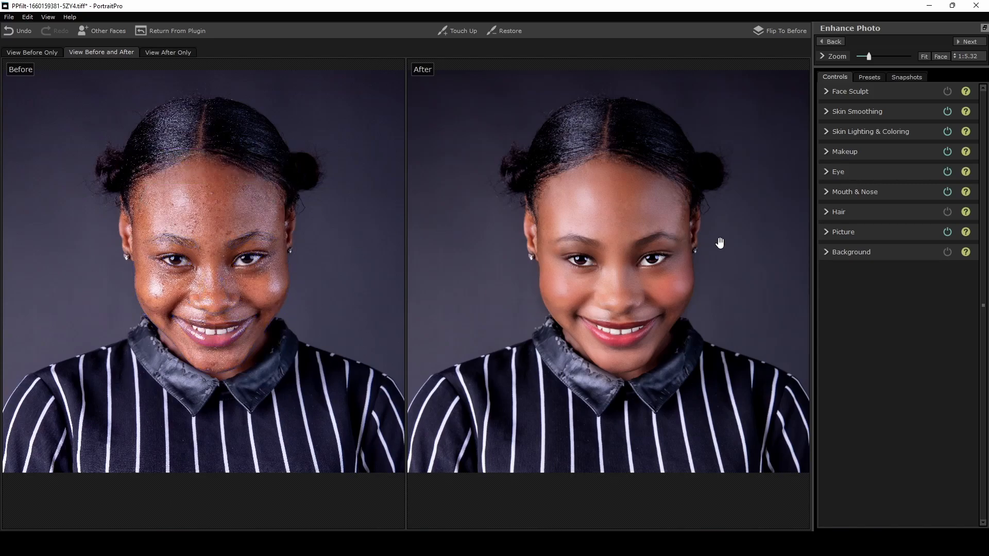
Reduce the Blusher strength to 0 in the Makeup settings and check the whole portrait
drag(677, 271, 658, 249)
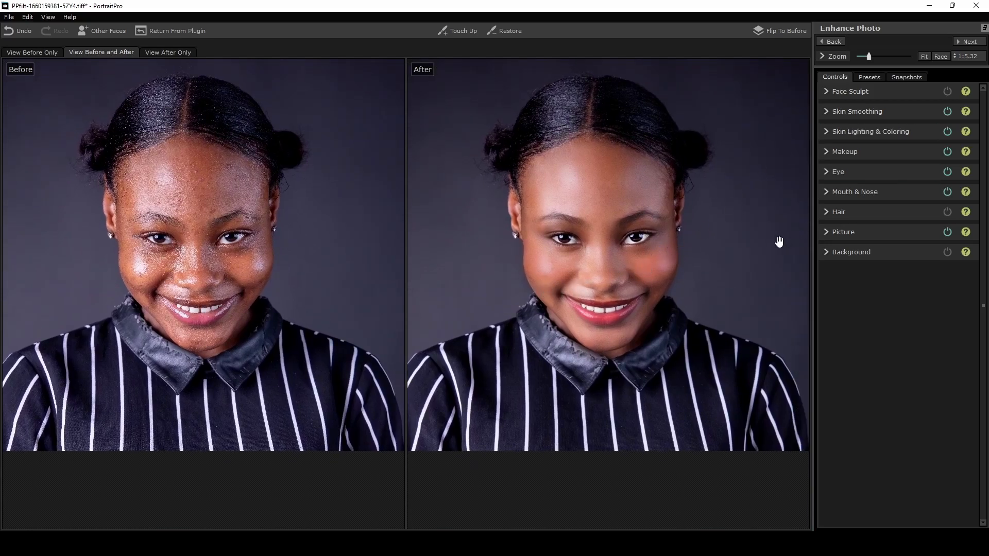
click(825, 149)
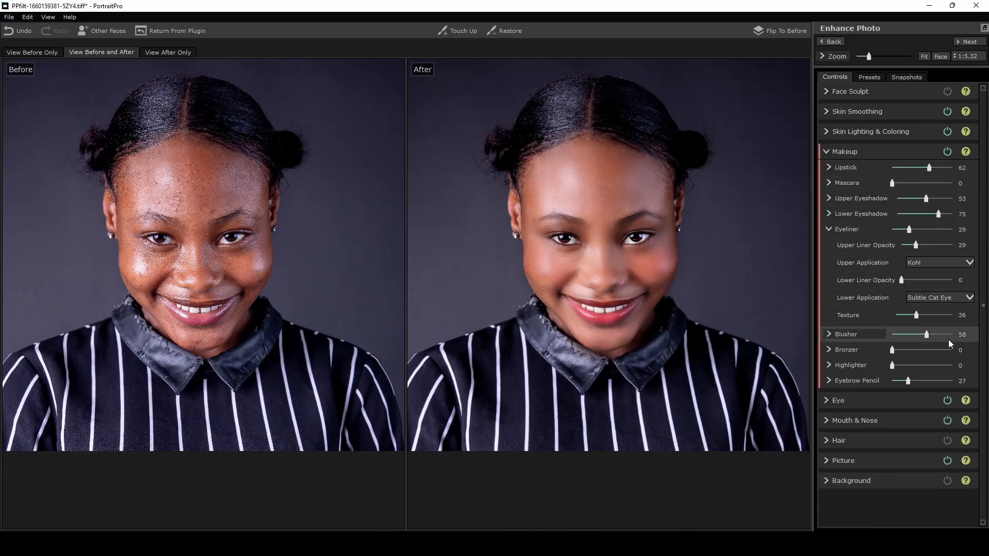
drag(925, 335, 877, 333)
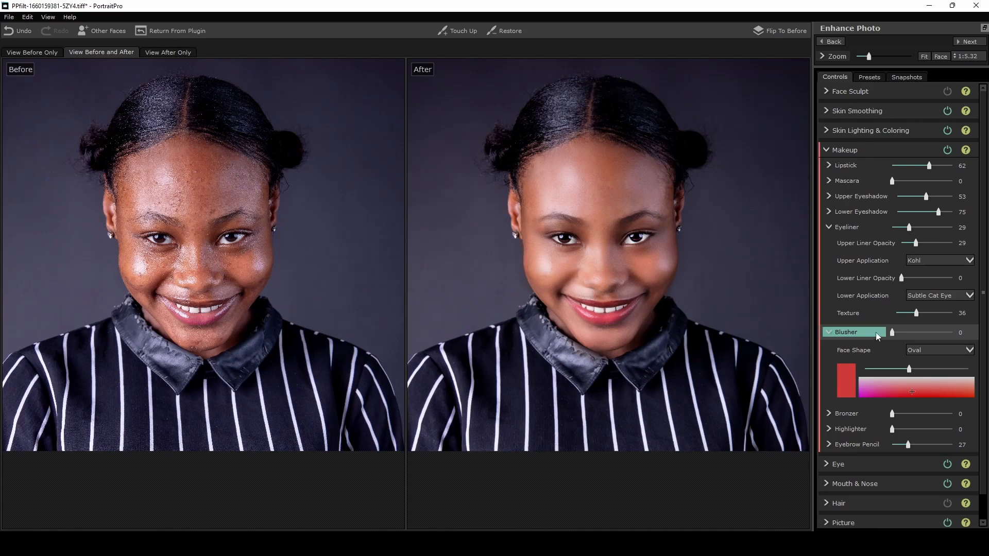
scroll(620, 247, down, 2)
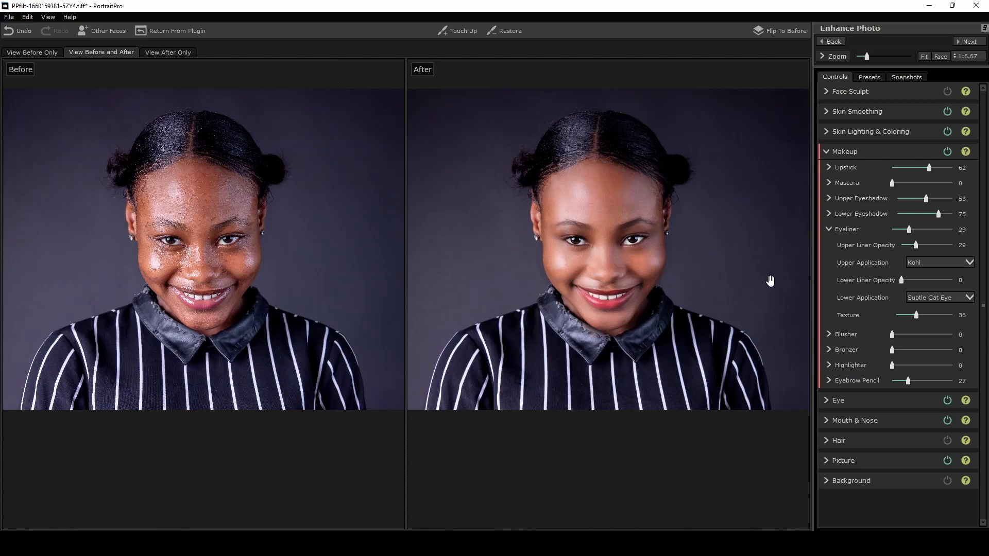
click(825, 151)
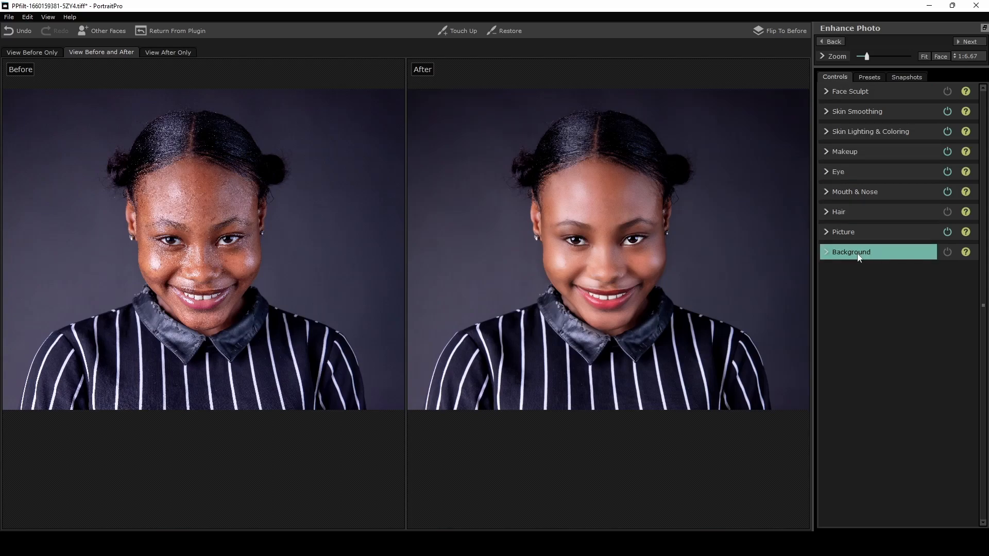
Examine the Face Sculpt controls, the Face Sculpt and Global presets, and the preset management dialog without changing anything
click(827, 91)
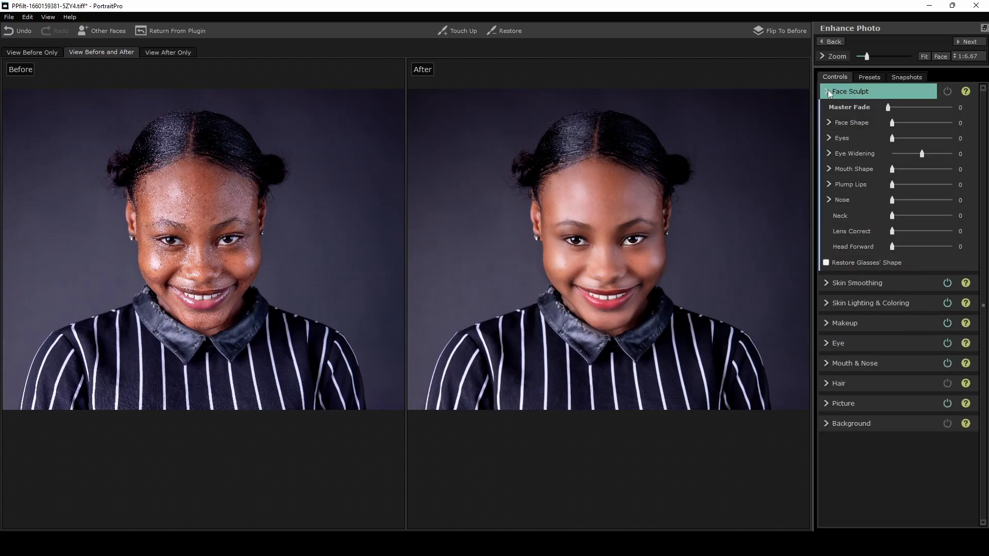
click(828, 91)
click(871, 78)
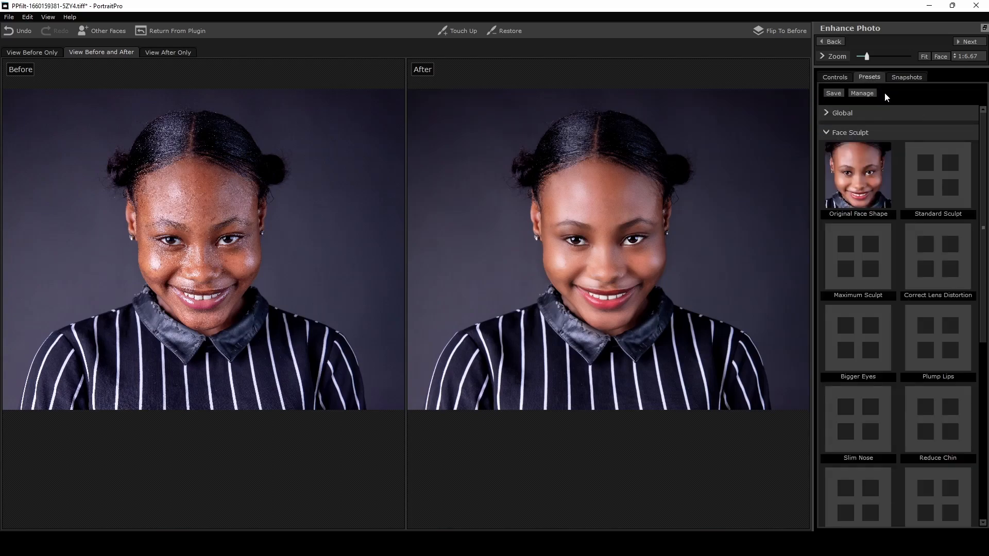
click(827, 133)
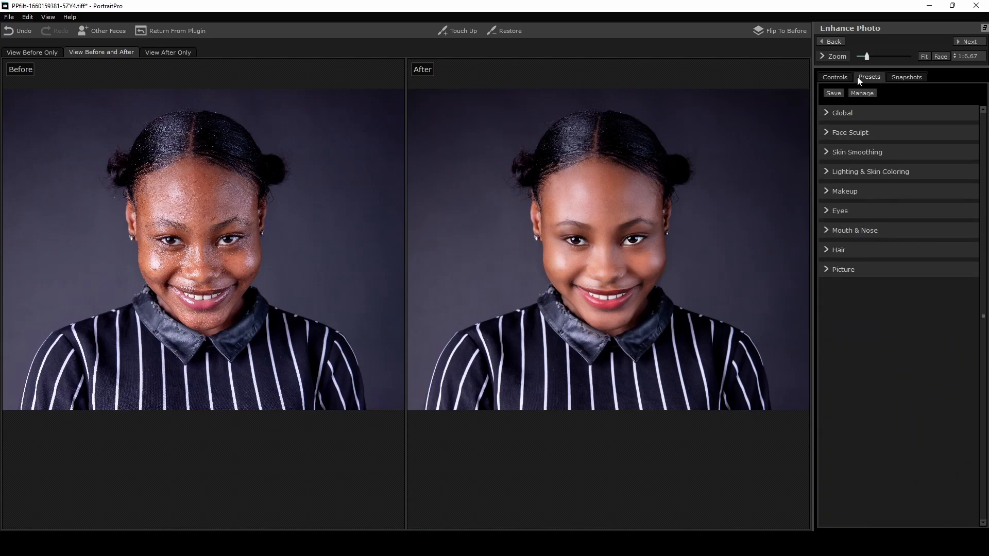
click(827, 113)
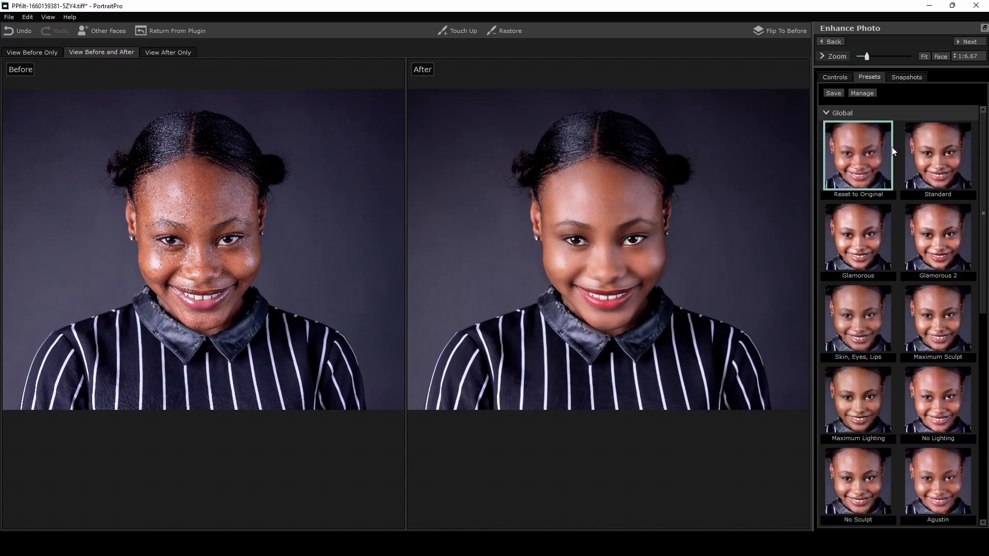
click(839, 78)
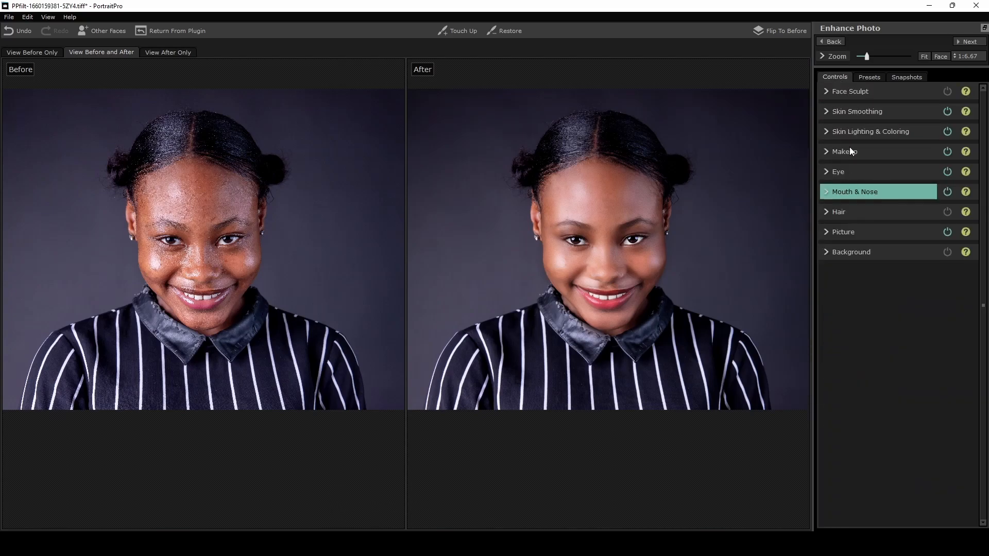
click(862, 78)
click(867, 97)
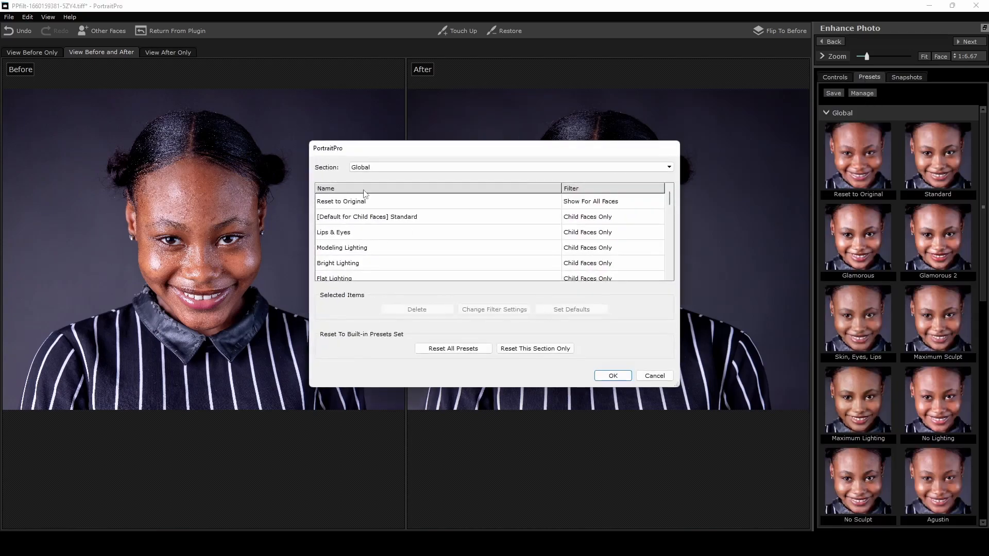
click(658, 377)
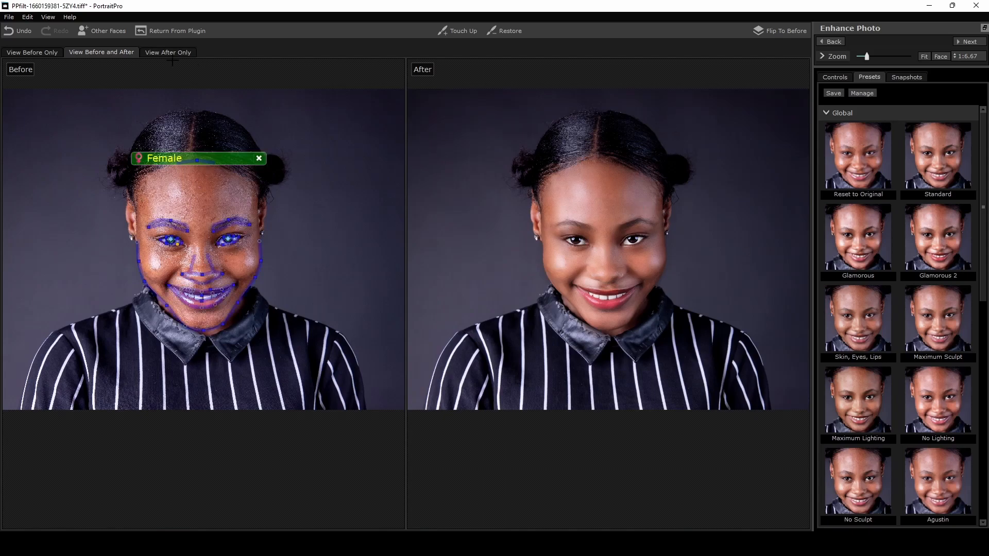
Return the retouched portrait to Photoshop and toggle the Background copy layer's visibility to compare before and after
click(176, 31)
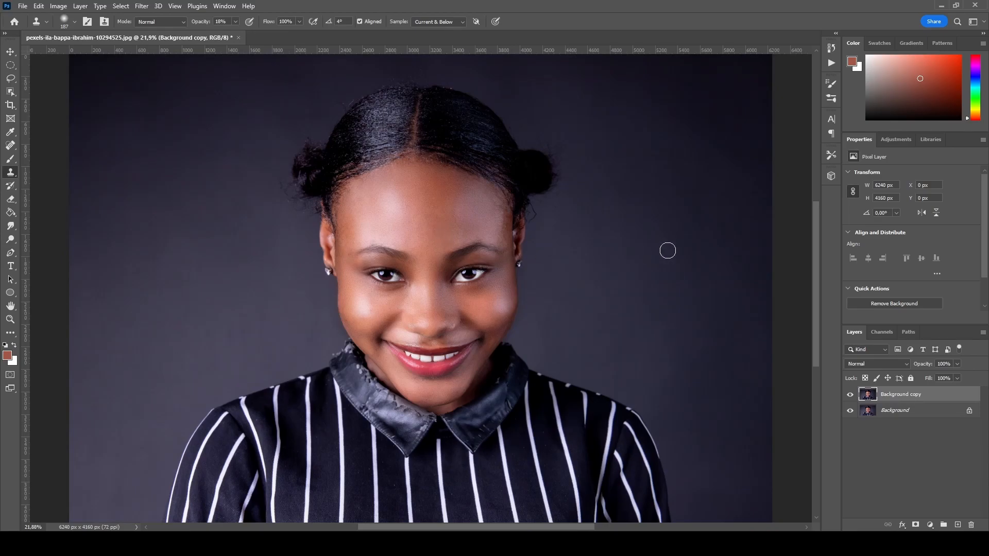
click(851, 396)
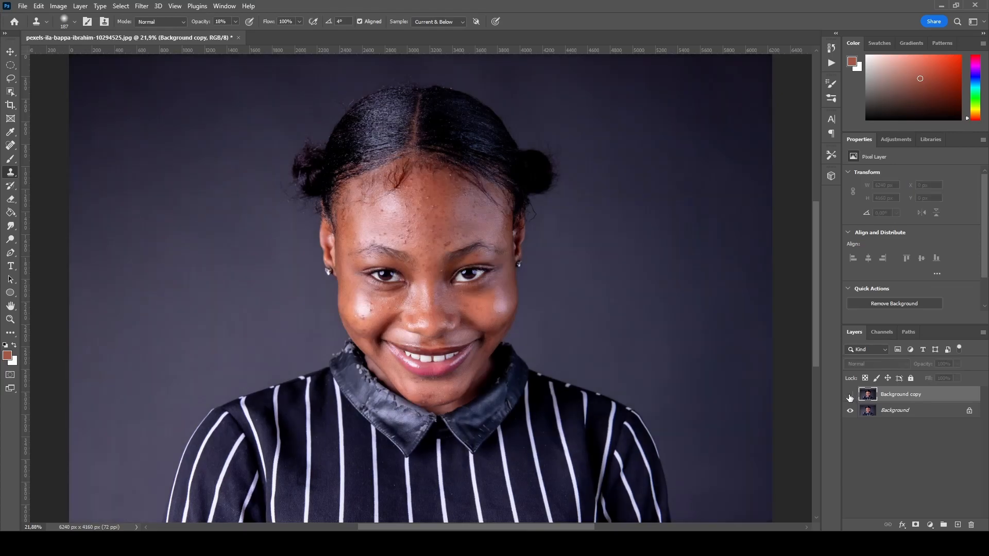
click(851, 395)
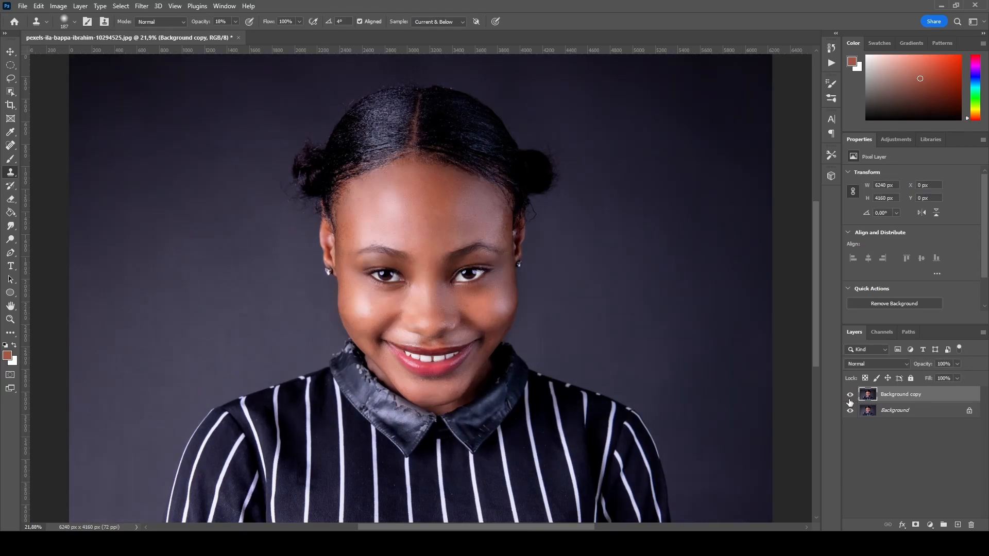